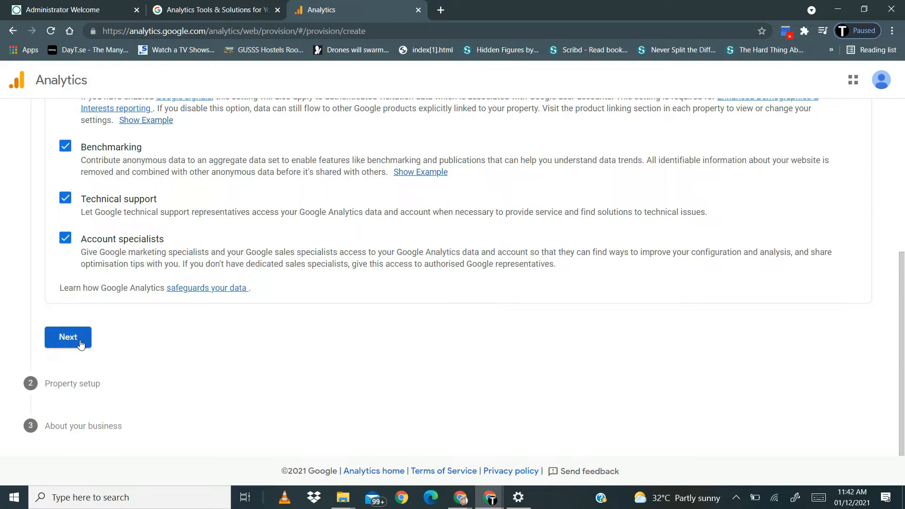
Step: Name the new Google Analytics 4 property "fashionista"
scroll(193, 243, up, 2)
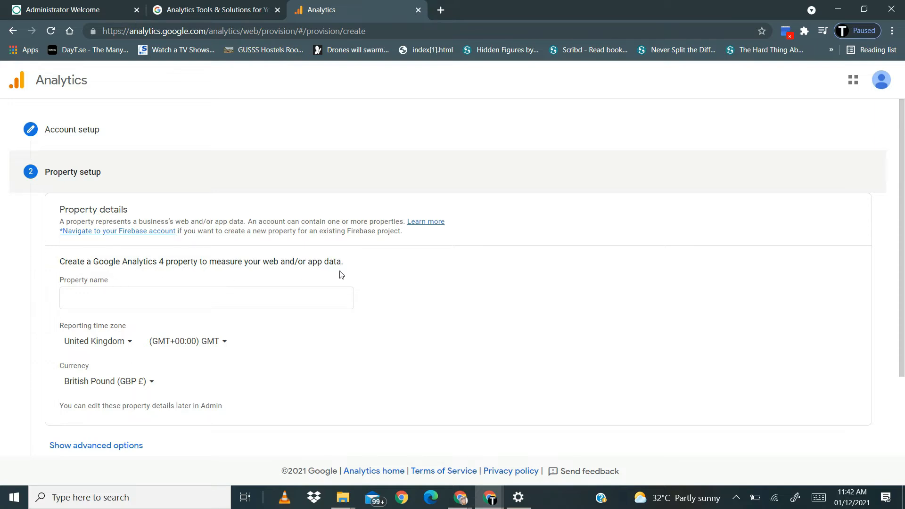
click(71, 297)
text(demokeepsales)
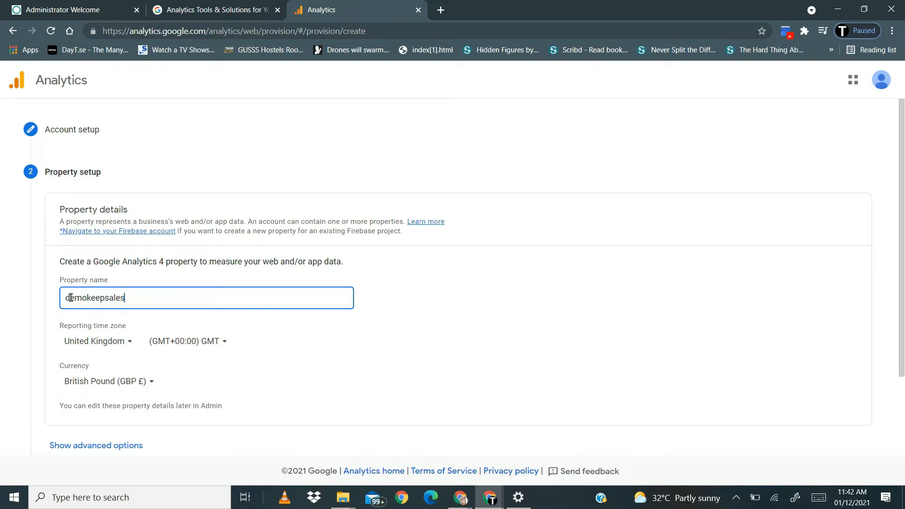
key(BackSpace)
key(BackSpace)
key(BackSpace)
key(BackSpace)
key(BackSpace)
key(BackSpace)
key(BackSpace)
key(BackSpace)
key(BackSpace)
key(BackSpace)
key(BackSpace)
key(BackSpace)
key(BackSpace)
text(fashi)
Step: Set the property's currency to US Dollar (USD US$) and continue to the business information
scroll(147, 360, down, 3)
click(141, 286)
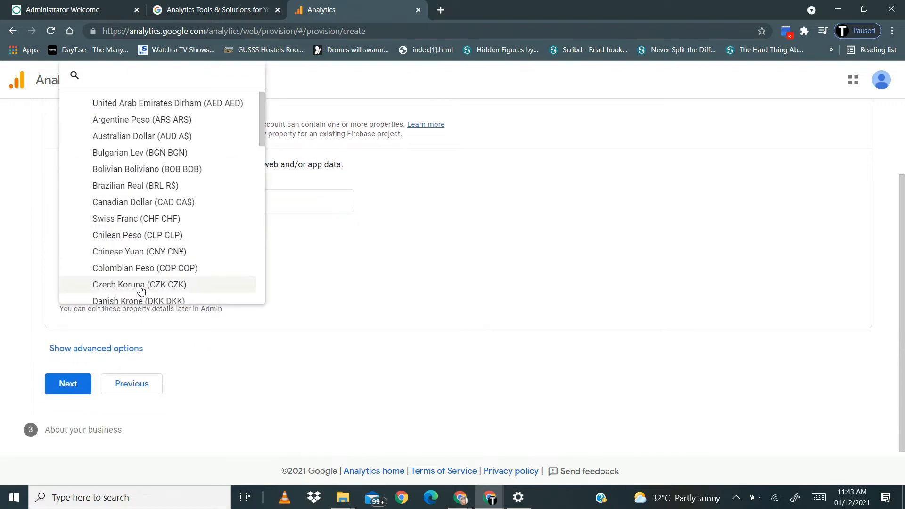
scroll(141, 289, down, 1)
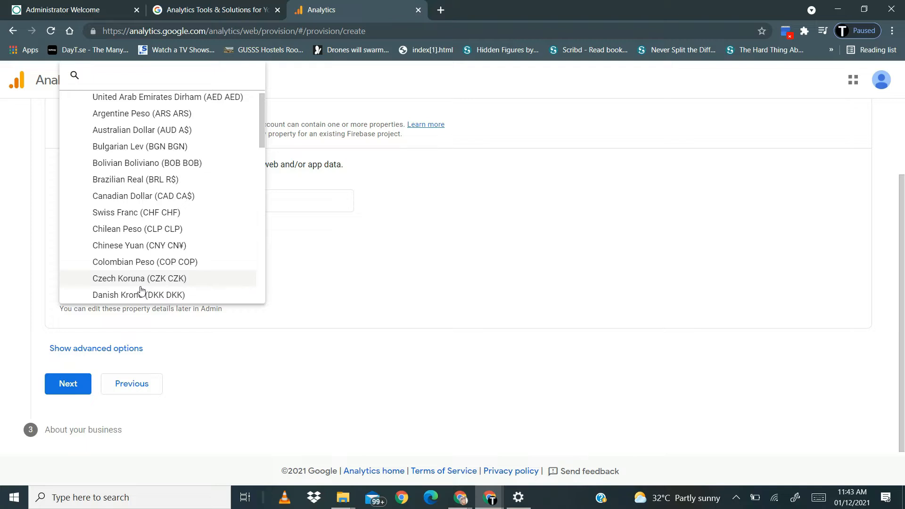
scroll(141, 289, down, 10)
scroll(141, 291, up, 10)
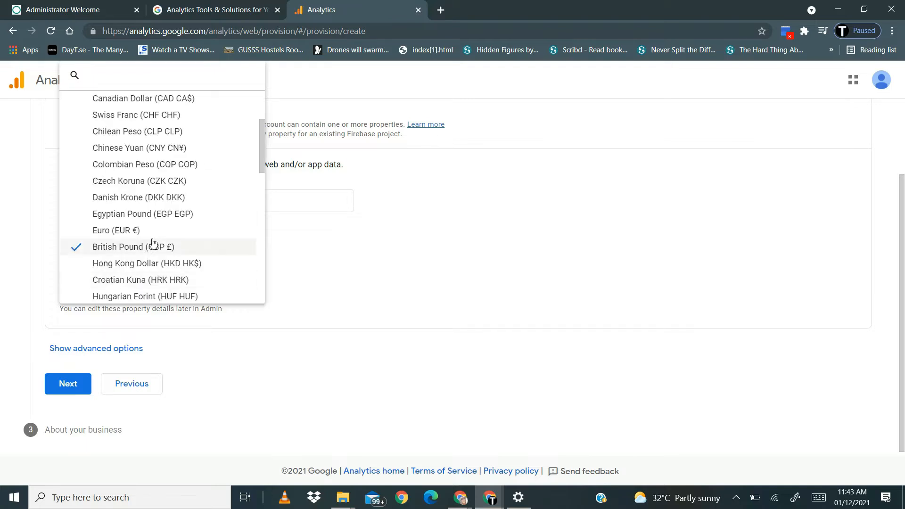
scroll(163, 235, down, 10)
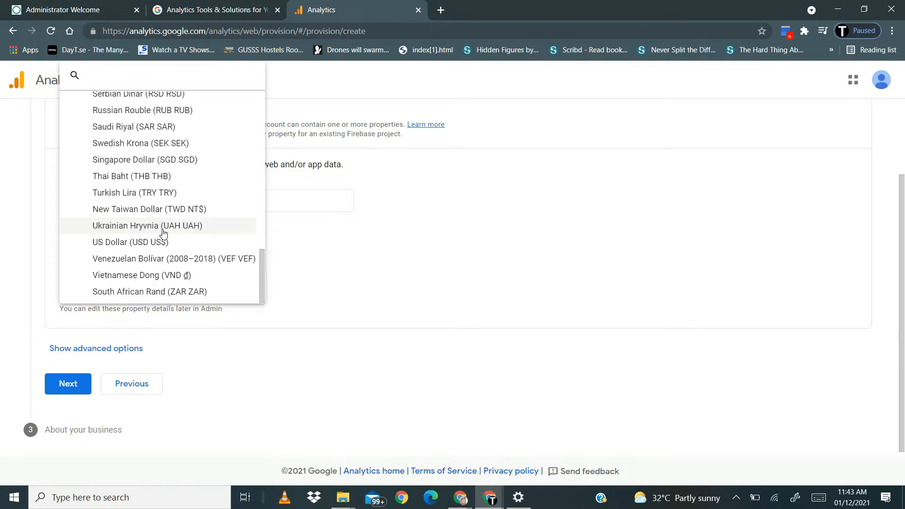
click(147, 242)
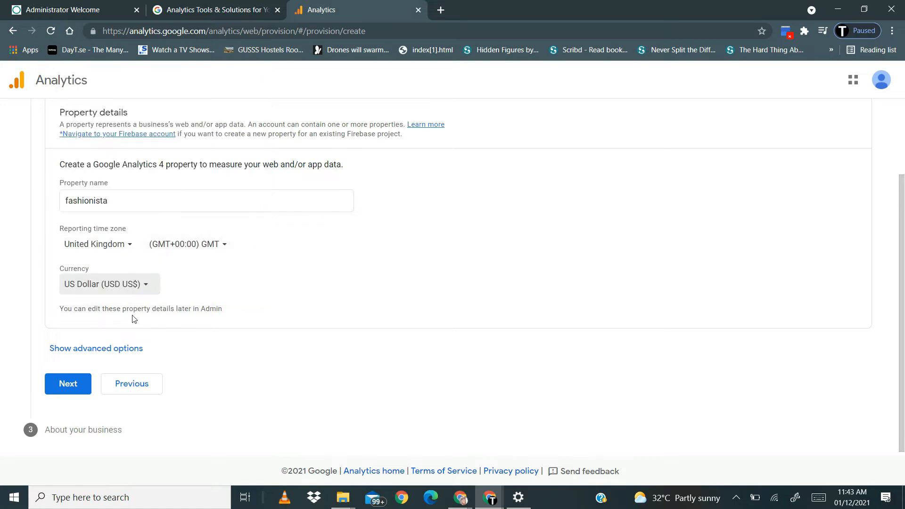
click(81, 383)
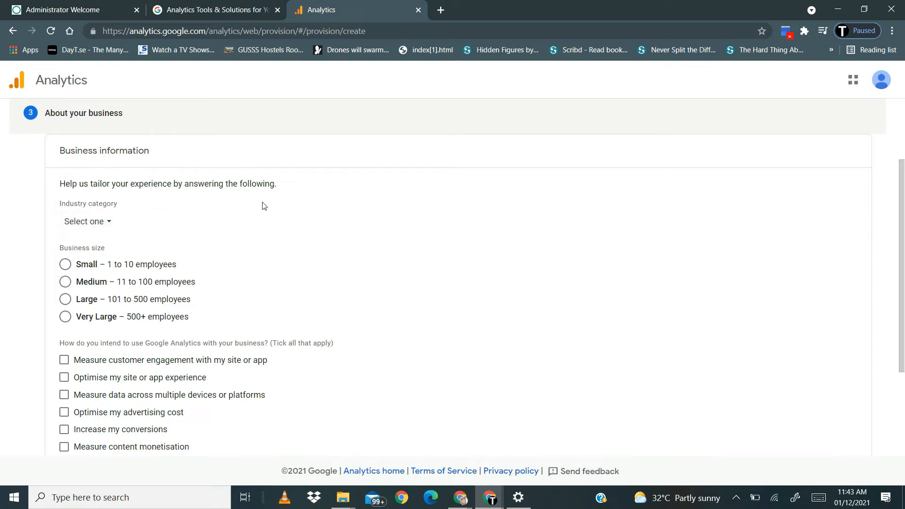
Step: Look through the industry categories and search them for "fashion"
click(109, 223)
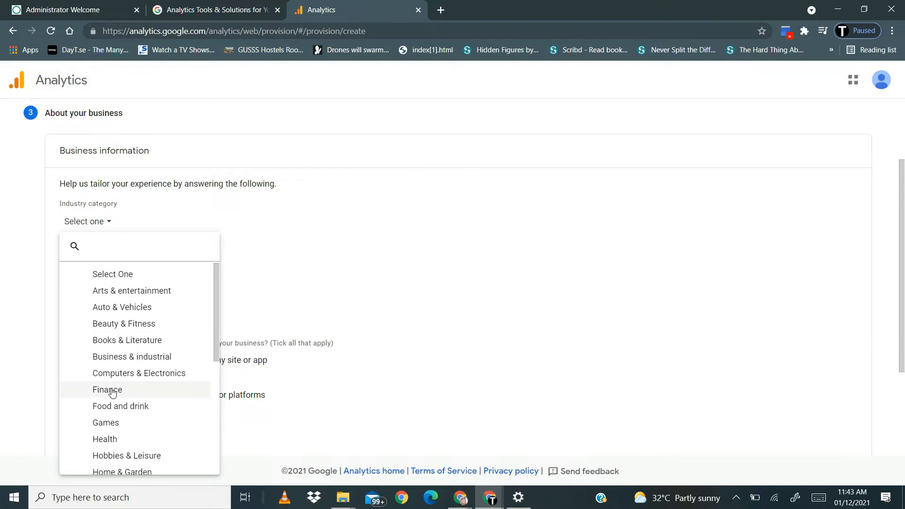
scroll(111, 391, down, 3)
scroll(112, 393, up, 3)
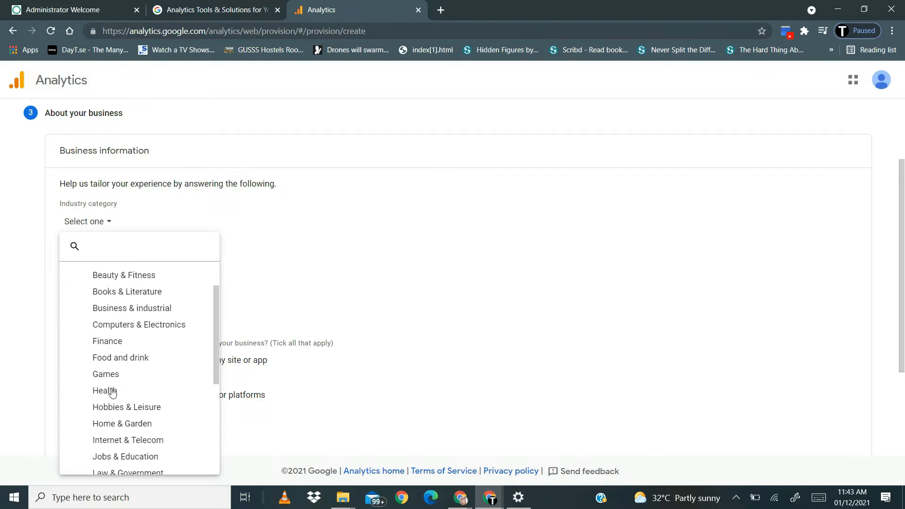
scroll(112, 393, down, 3)
scroll(112, 392, up, 3)
click(98, 246)
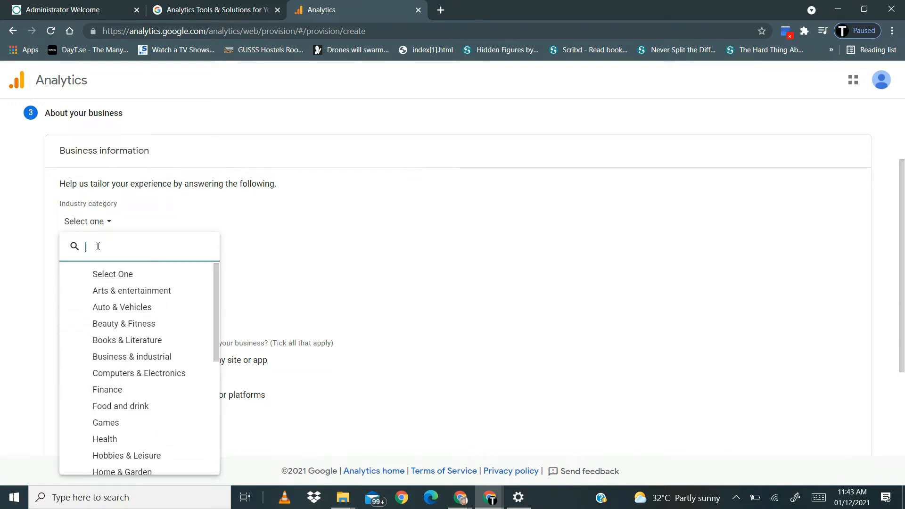
text(fas)
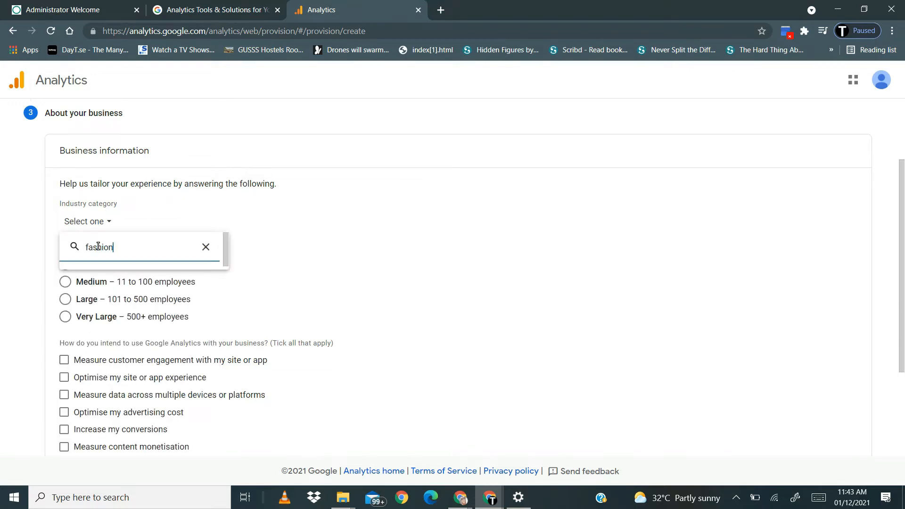
text(hio)
key(BackSpace)
key(BackSpace)
key(BackSpace)
key(BackSpace)
key(BackSpace)
key(BackSpace)
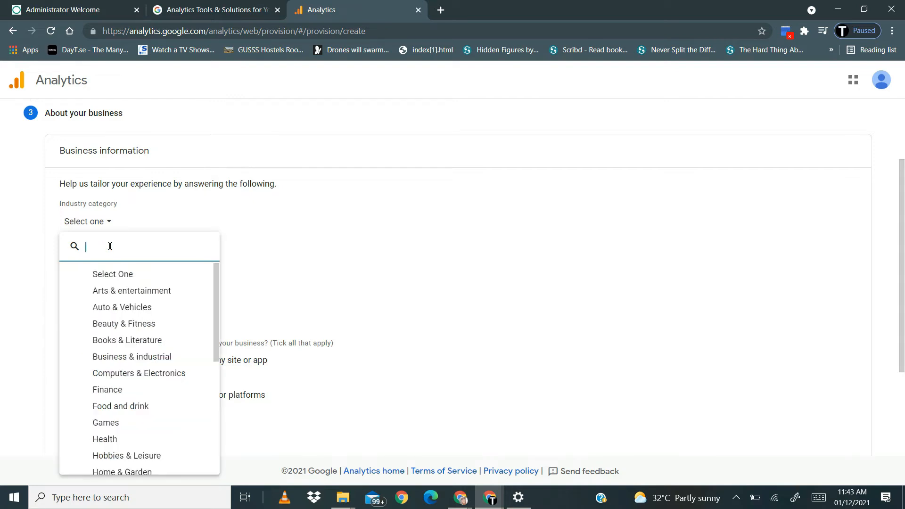
Step: Set the industry category to Other and the business size to Small – 1 to 10 employees
scroll(130, 436, down, 5)
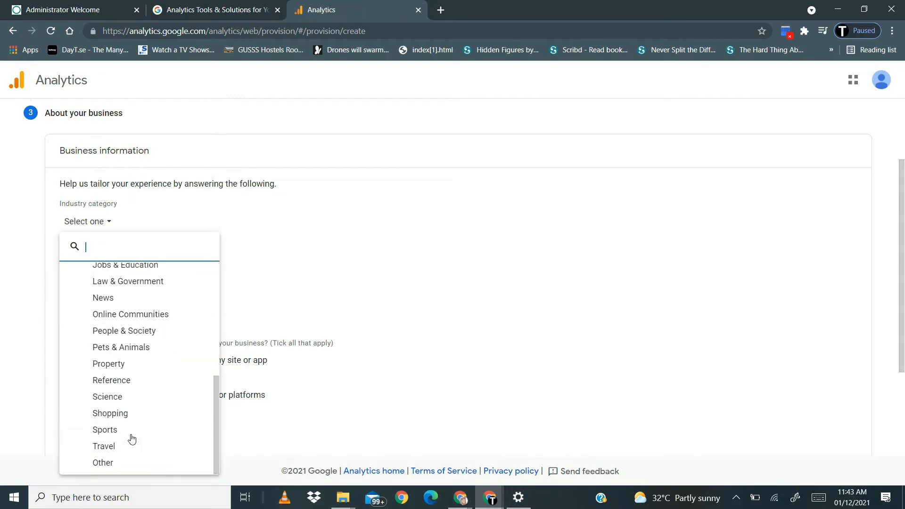
click(111, 462)
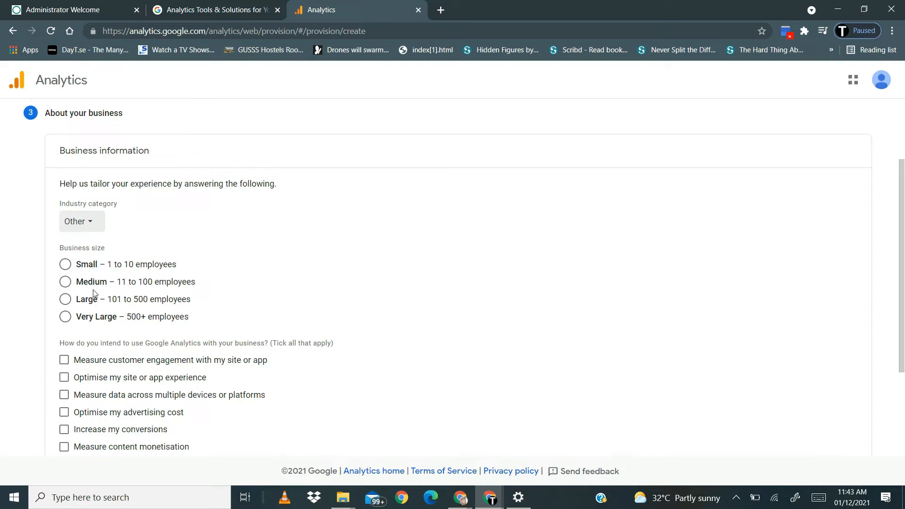
click(66, 265)
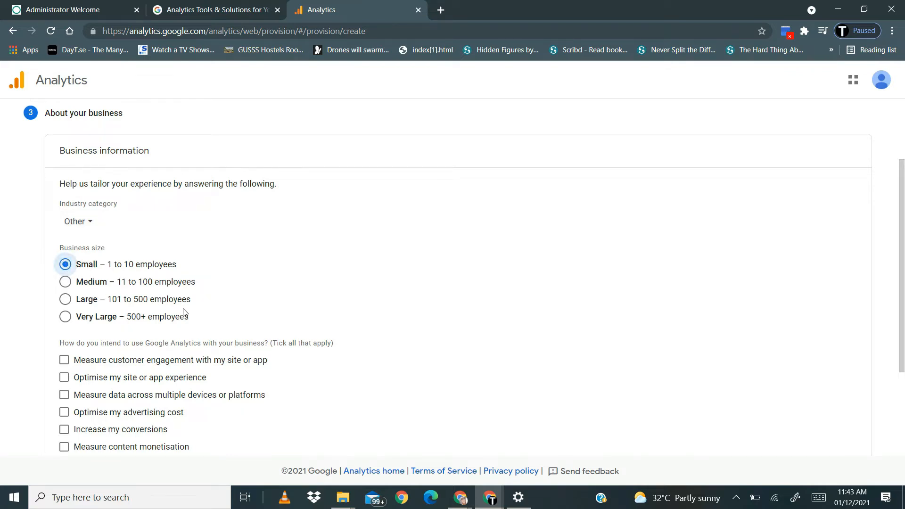
Step: Choose measuring customer engagement, optimising site or app experience and measuring content monetisation as intended uses, and submit the account for creation
scroll(184, 313, down, 3)
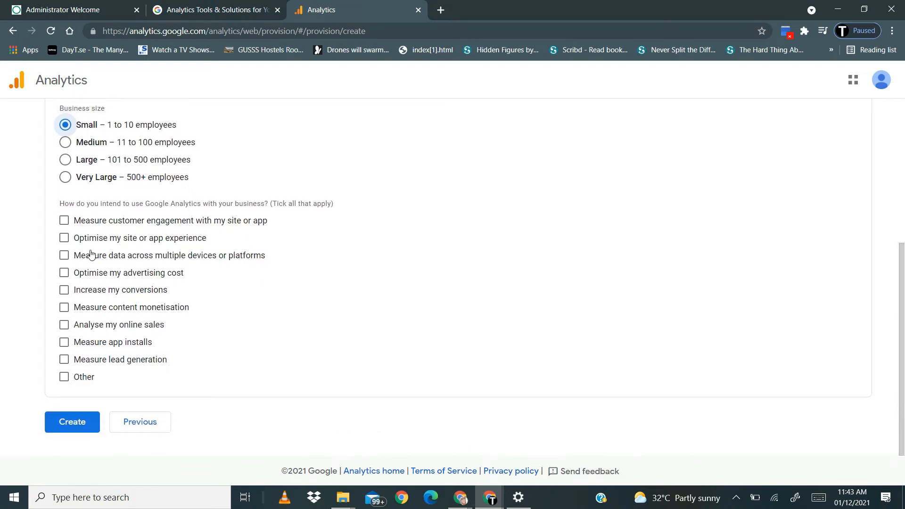
click(67, 223)
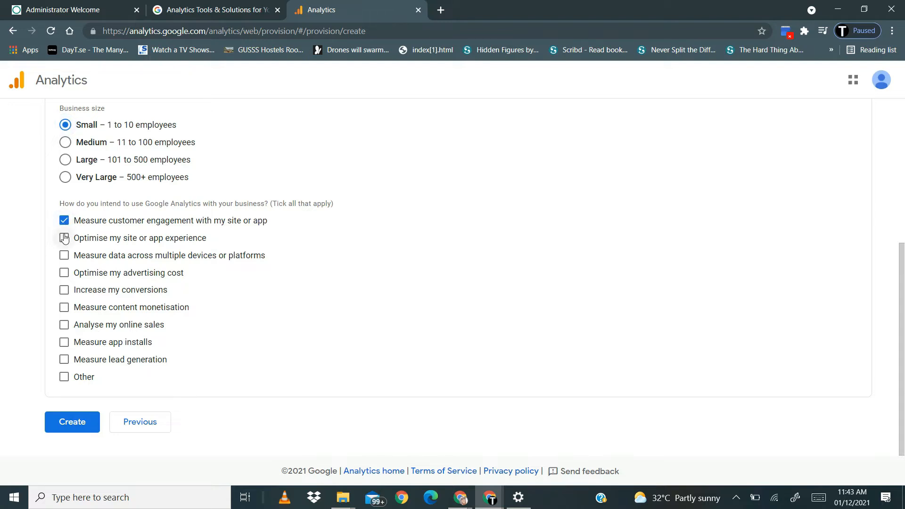
click(64, 238)
click(64, 307)
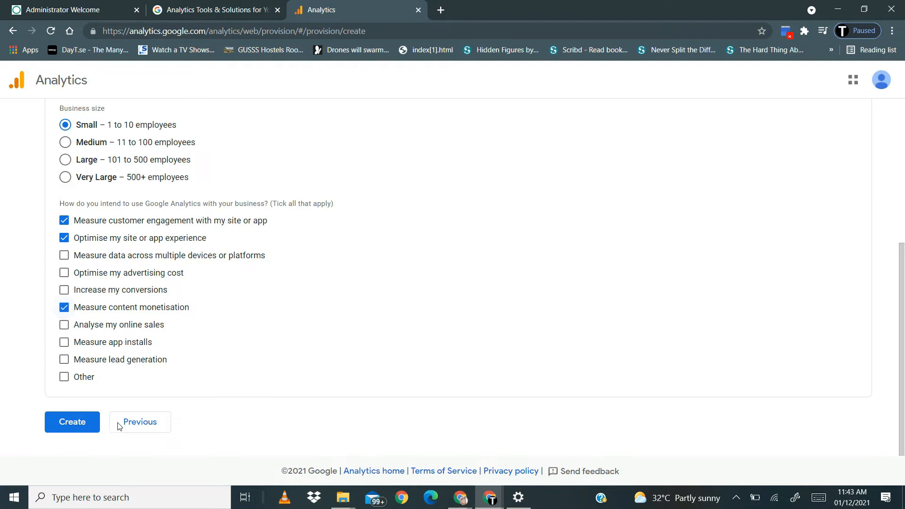
click(85, 423)
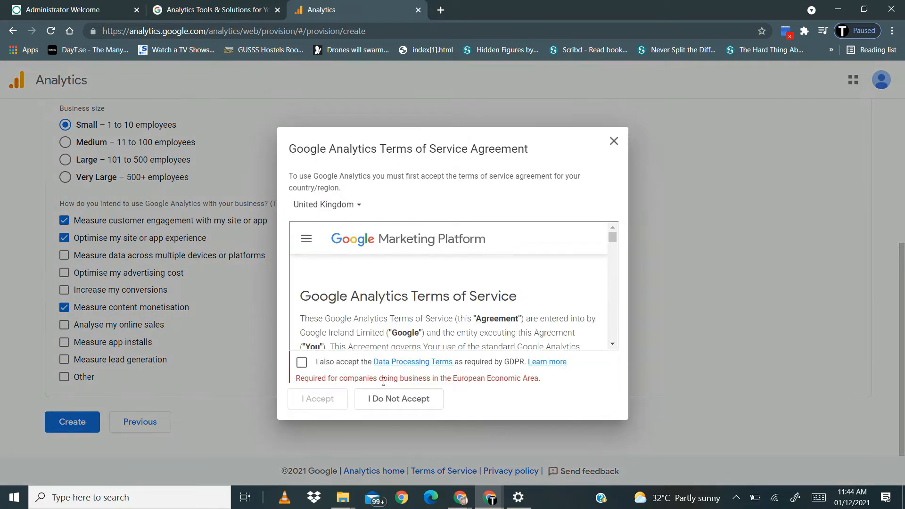
Step: Accept the Data Processing Terms and the Terms of Service for the United Kingdom, and save the email communication preferences with nothing ticked
scroll(396, 302, down, 10)
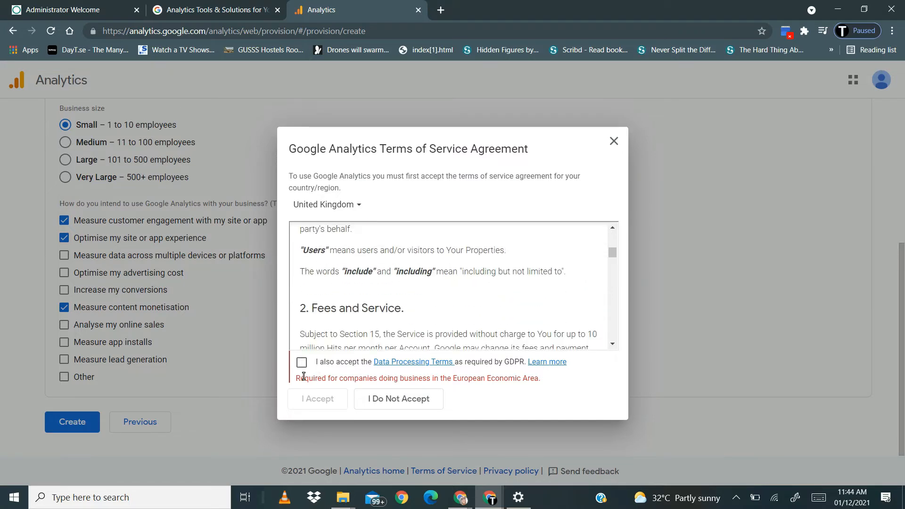
click(301, 363)
scroll(410, 288, up, 10)
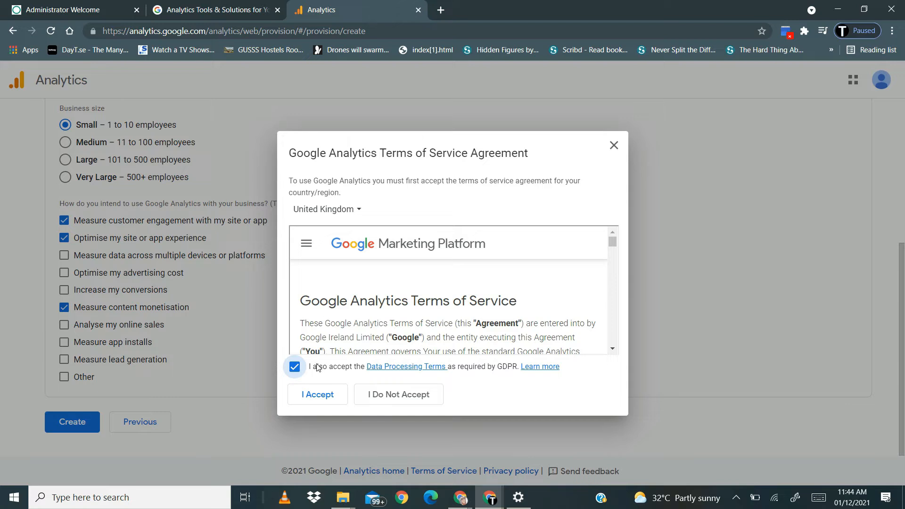
click(315, 395)
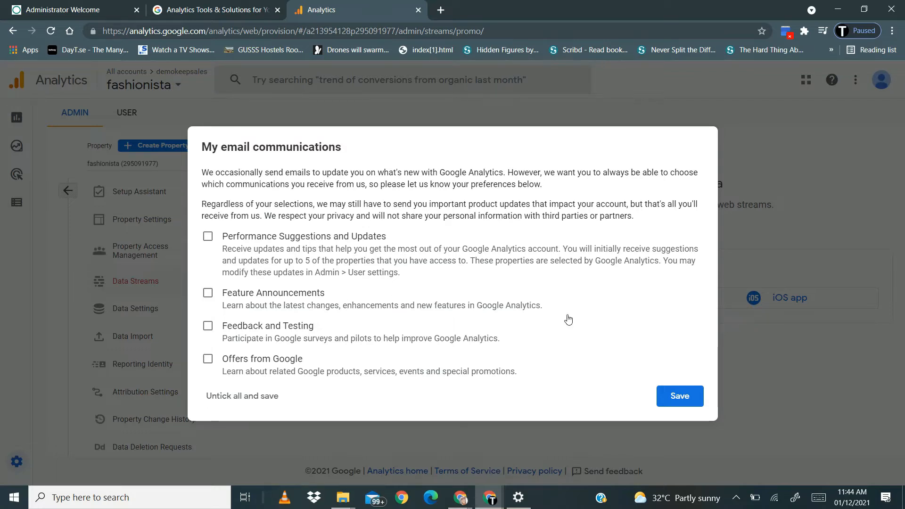
click(688, 399)
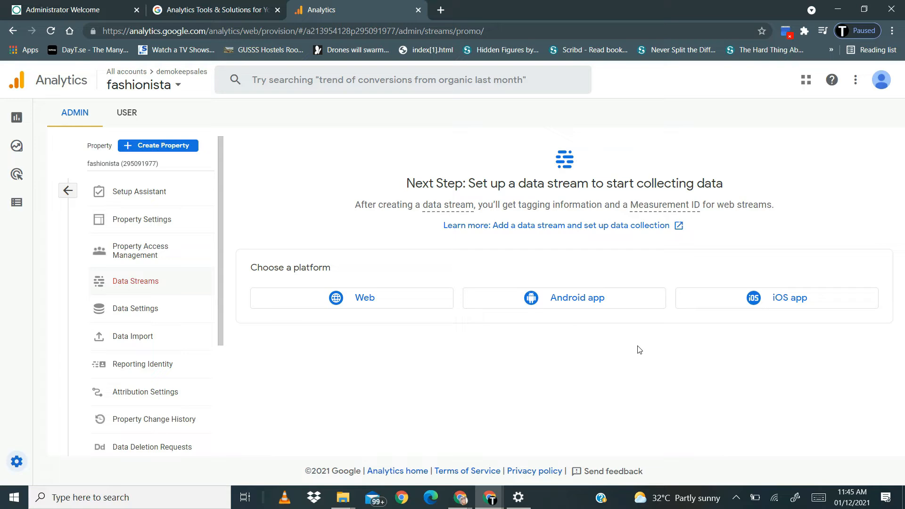
click(344, 304)
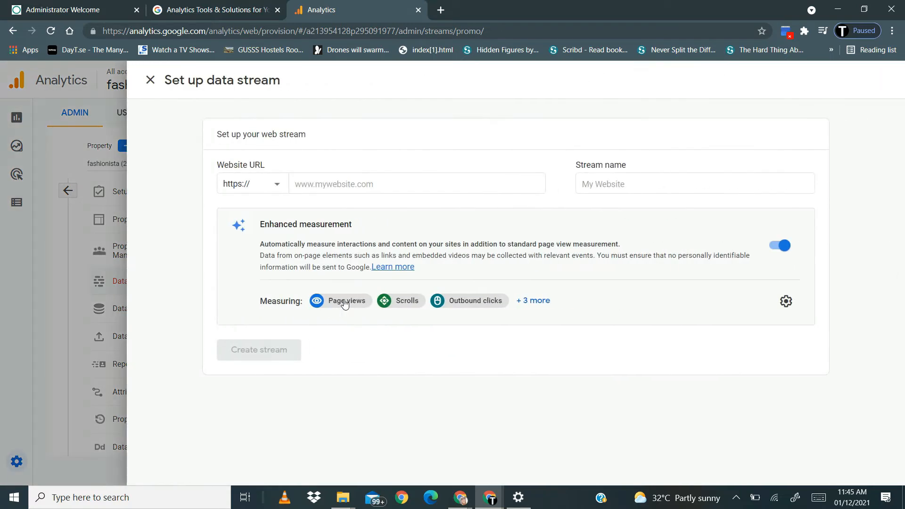
click(372, 183)
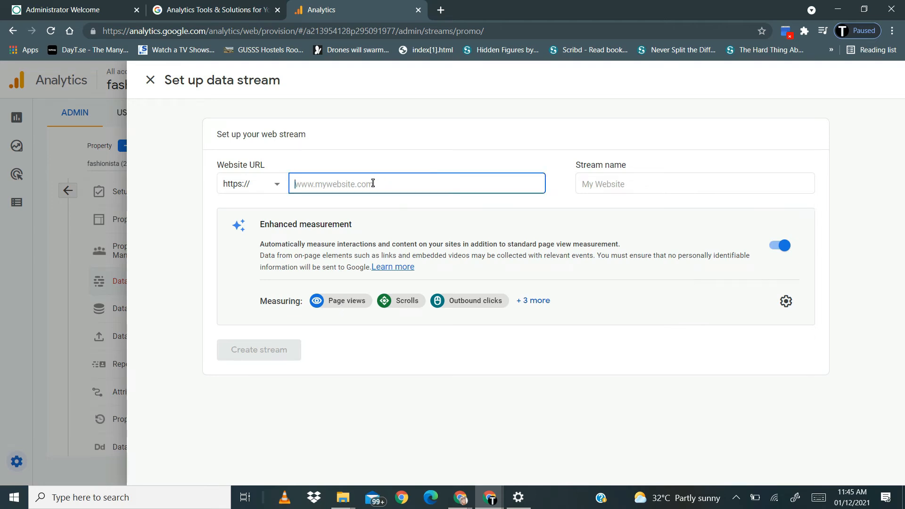
text(www.fashionista.sunundistore.com)
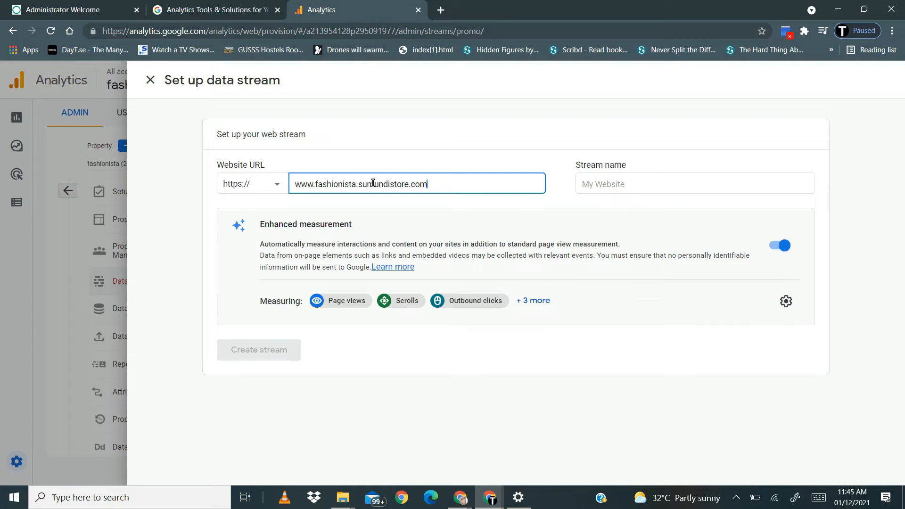
click(613, 183)
text(fashionista)
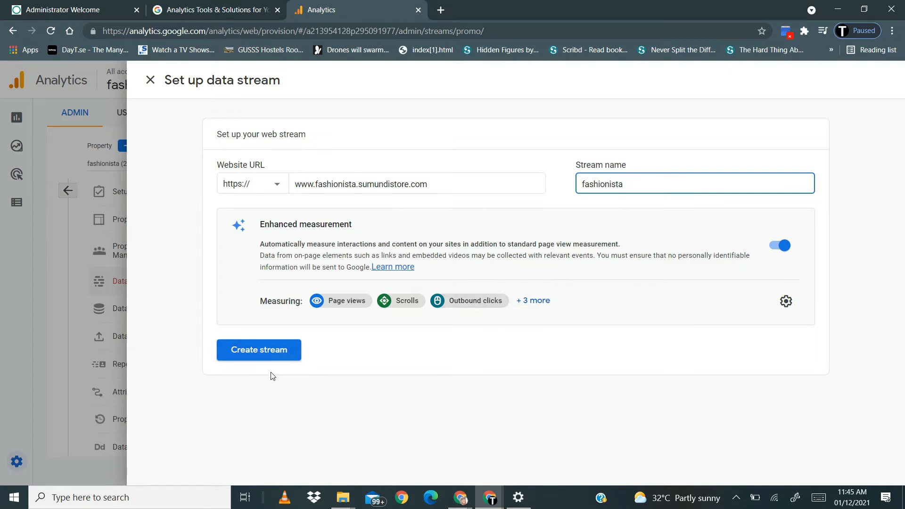
click(276, 350)
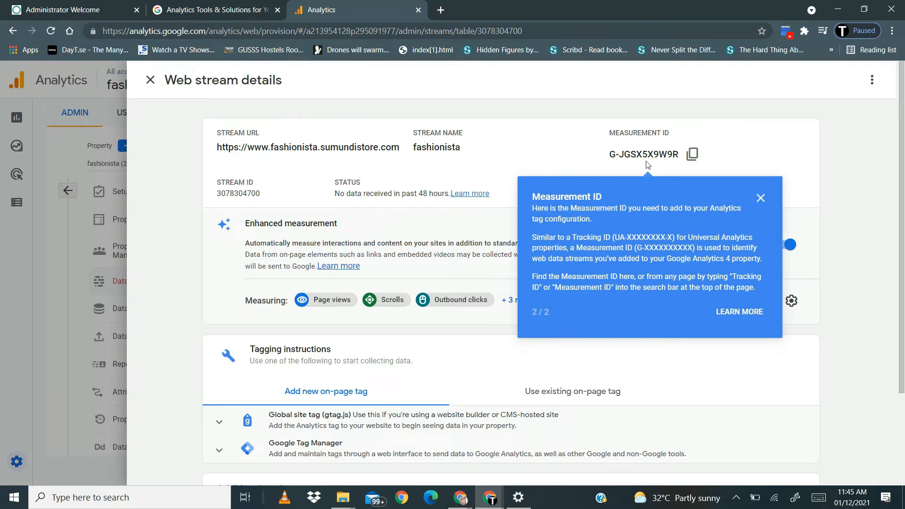
Step: Dismiss the Measurement ID hint and copy the web stream's measurement ID
click(759, 198)
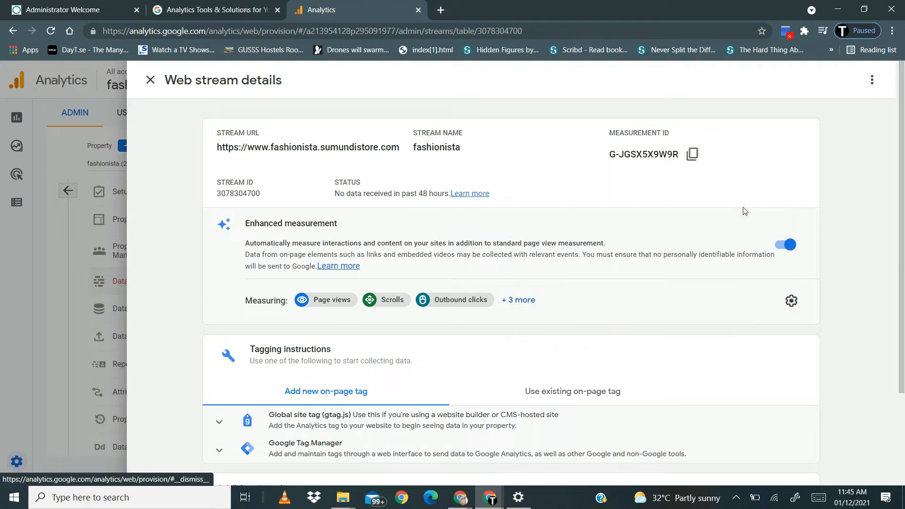
scroll(755, 207, down, 3)
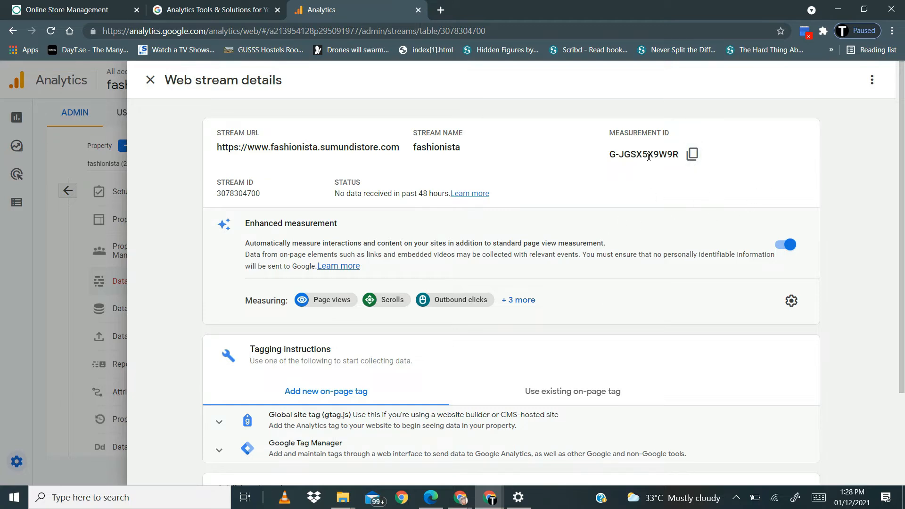
click(693, 156)
Step: Switch to Sumundi Keepsales, open the online store's Setup & Settings from the home page, and expand the Google Analytics tracking section
click(60, 13)
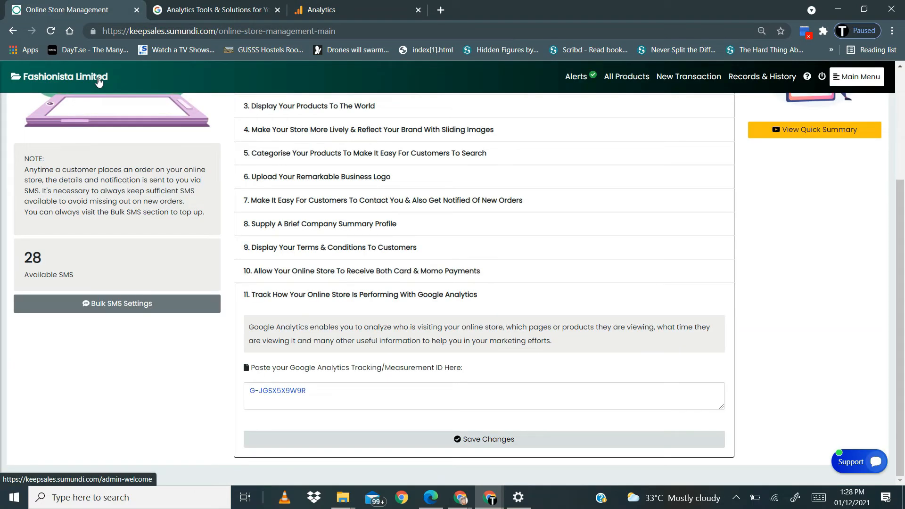
click(99, 81)
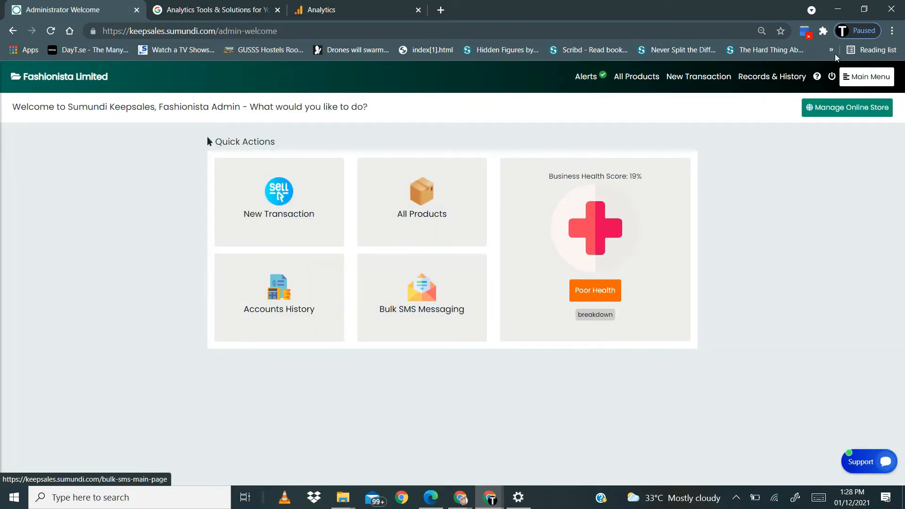
click(874, 83)
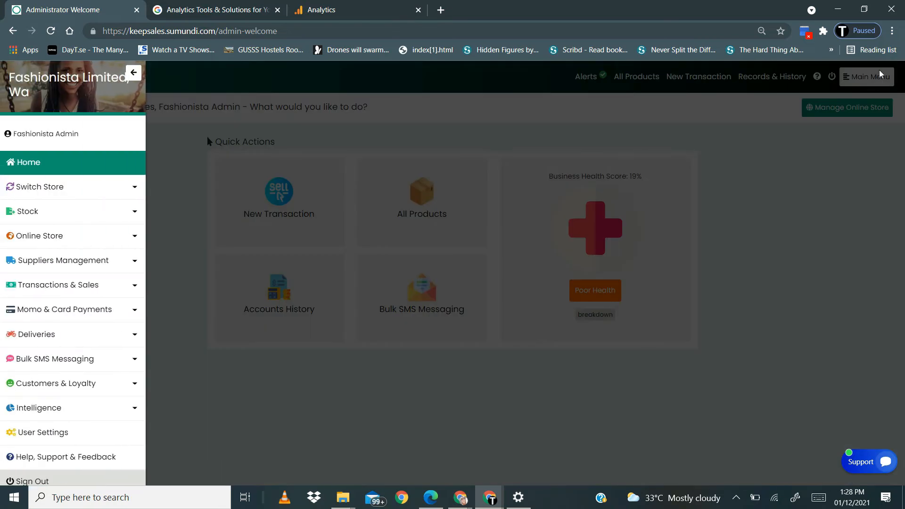
click(72, 237)
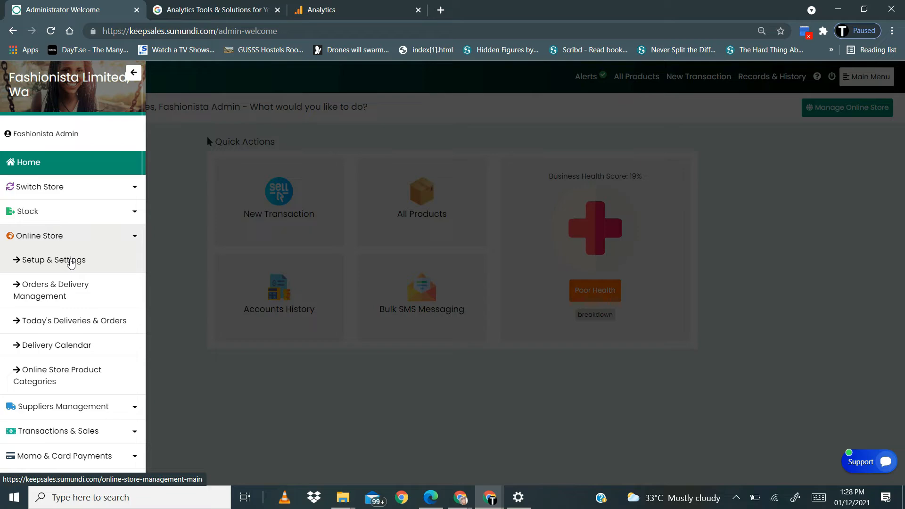
click(71, 262)
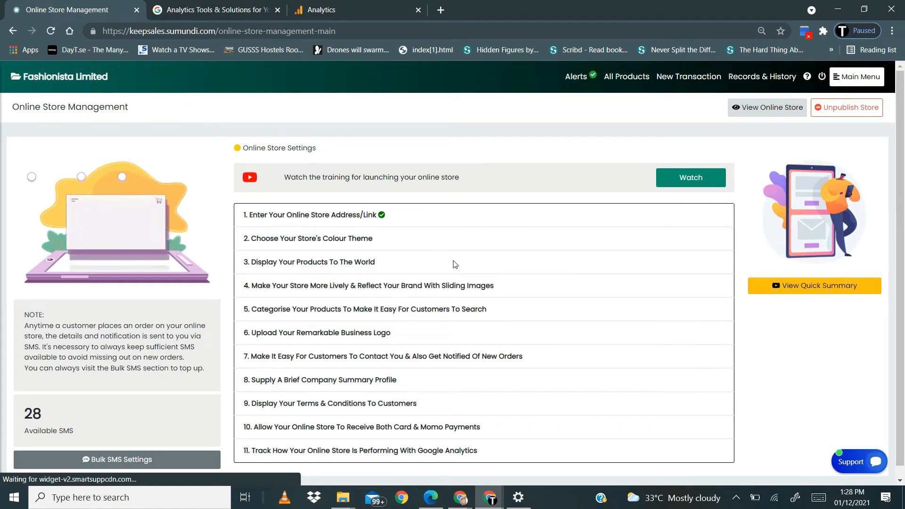
scroll(369, 334, down, 1)
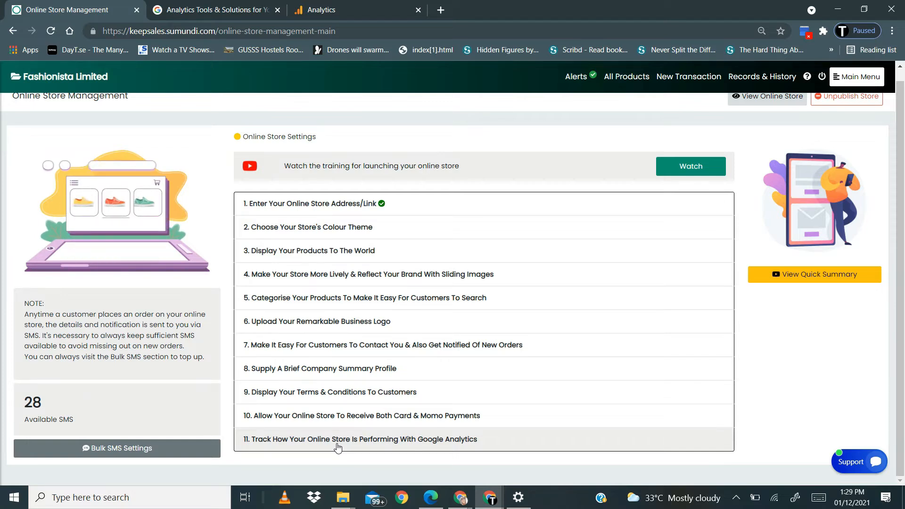
click(414, 440)
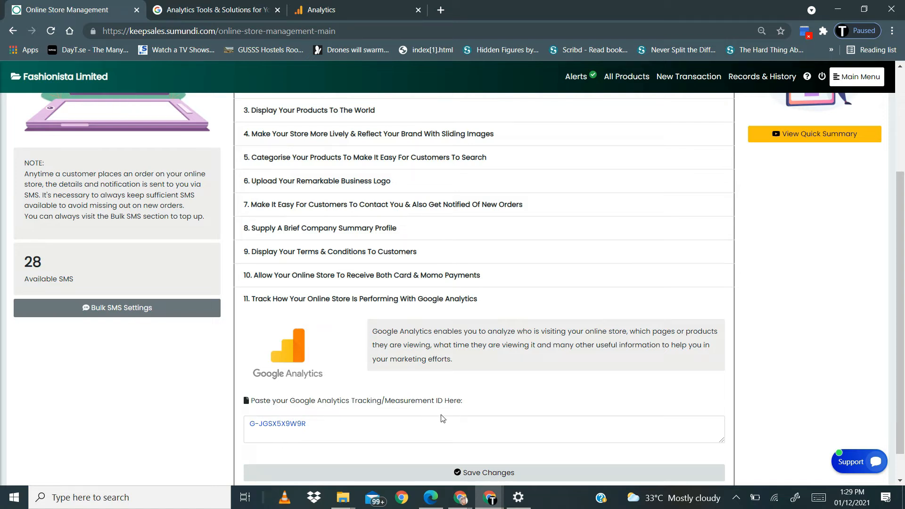
Step: Replace the store's Google Analytics tracking ID with the web stream's measurement ID, copying it again from Analytics, and save the changes
click(307, 426)
drag(307, 426, 198, 425)
key(BackSpace)
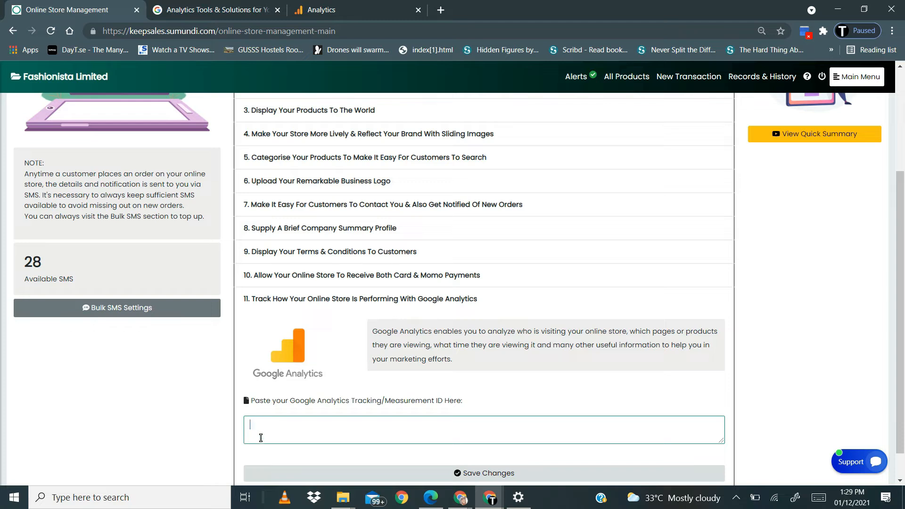
key(ctrl+v)
click(358, 8)
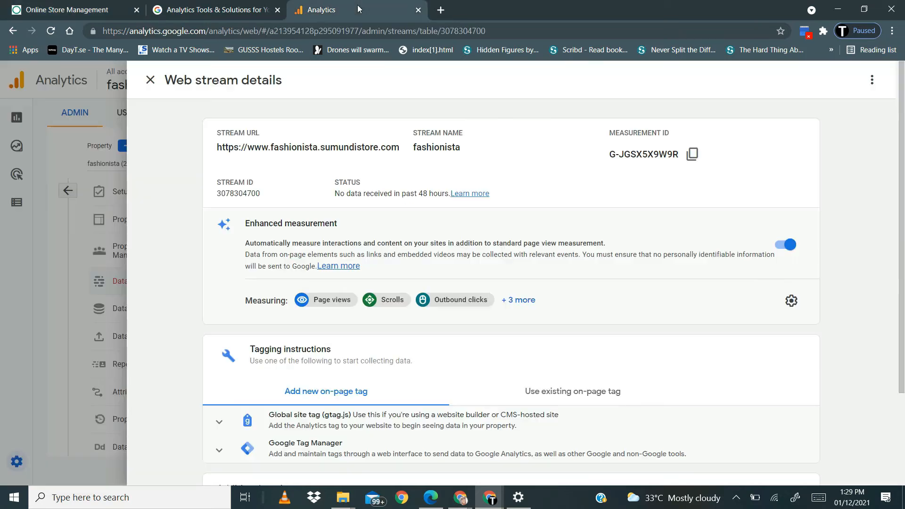
click(695, 164)
click(62, 10)
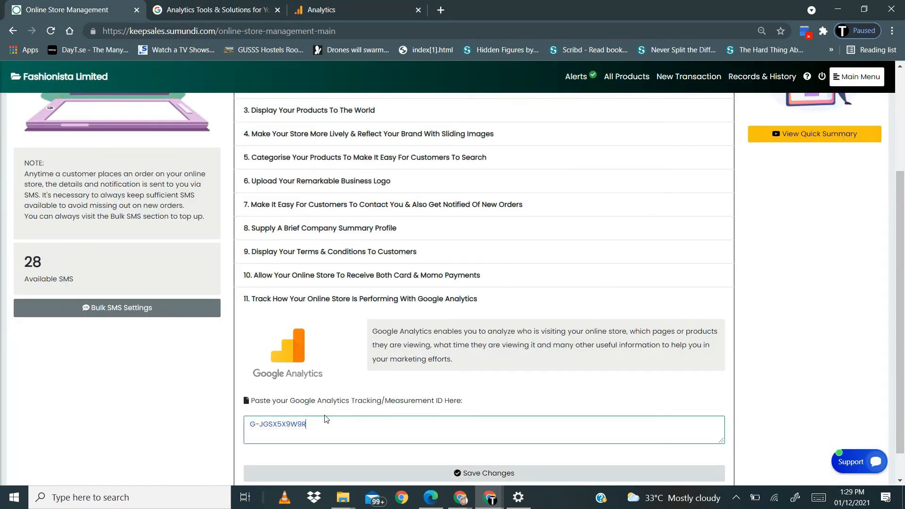
scroll(498, 476, down, 1)
click(498, 439)
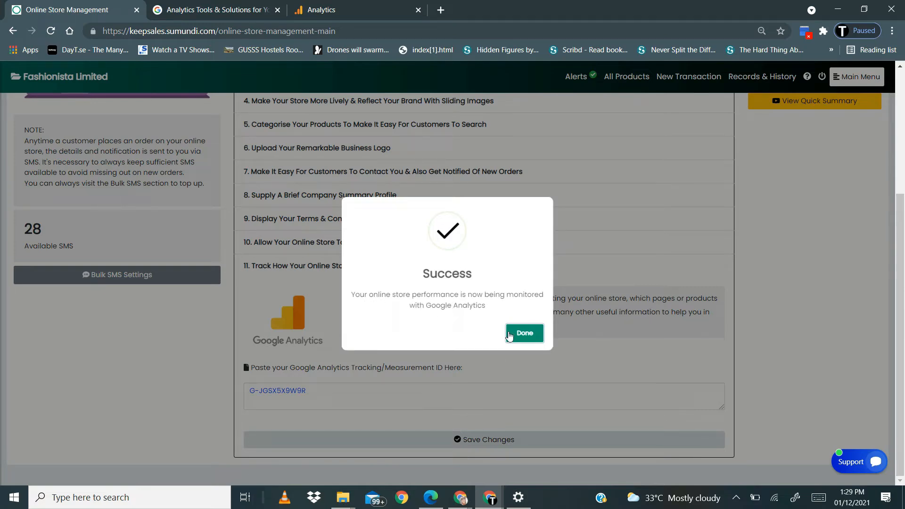
click(522, 335)
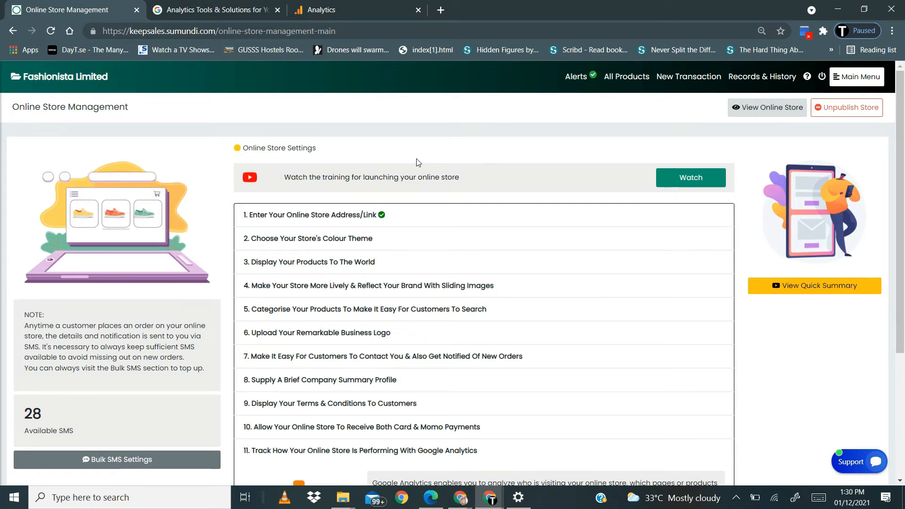
Step: Return to Analytics, close the web stream details, sign out of the Google account, and close the sign-in page
click(352, 10)
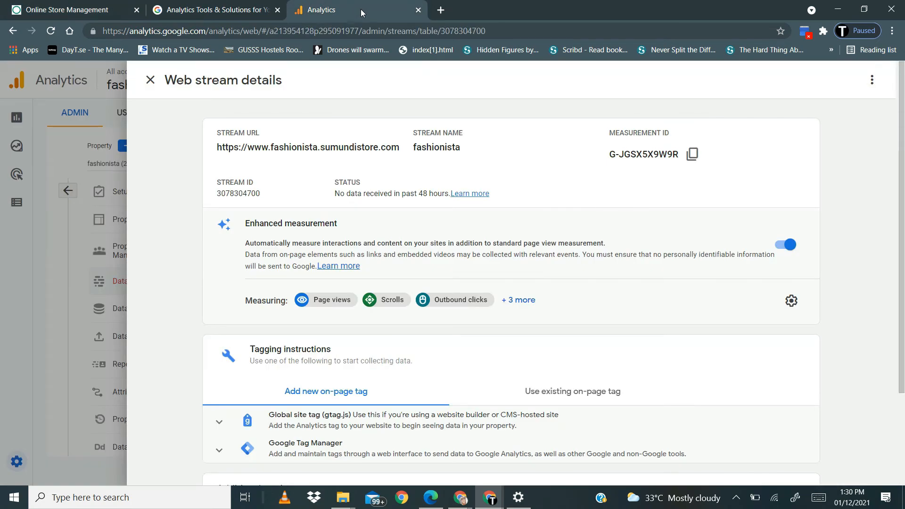
click(406, 31)
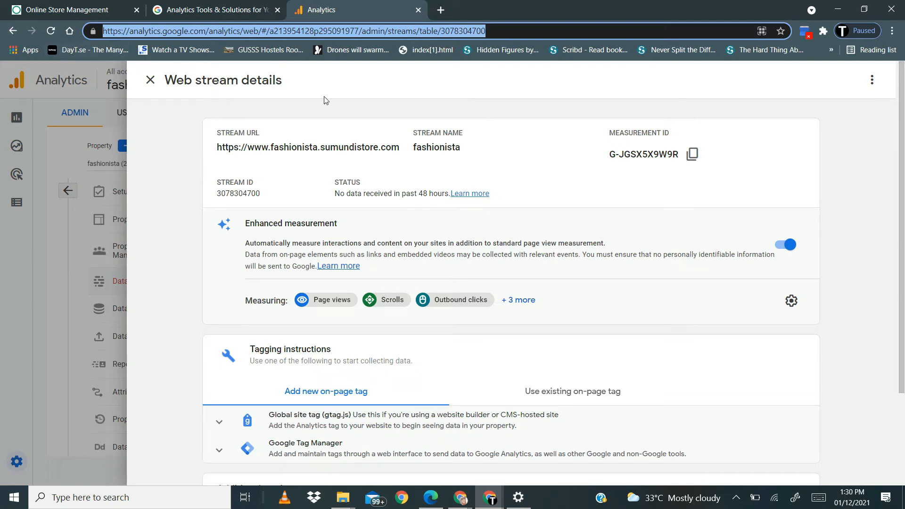
click(15, 282)
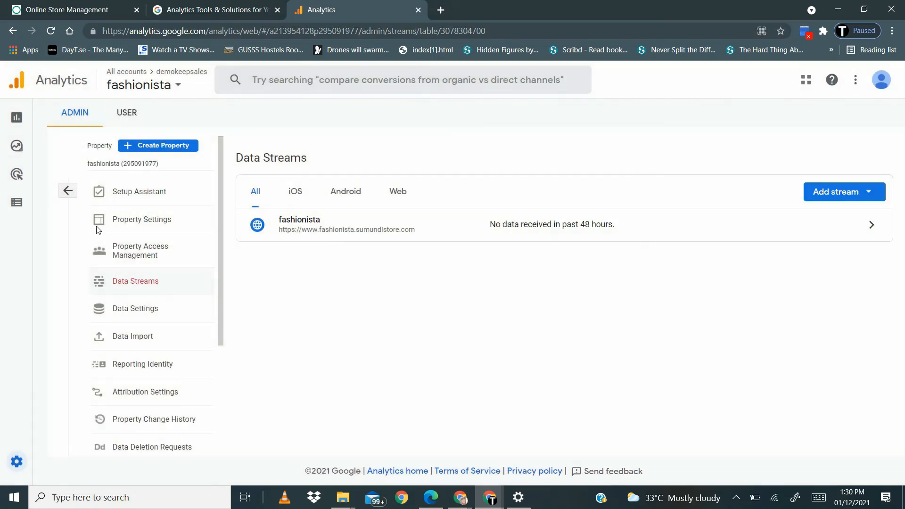
click(883, 92)
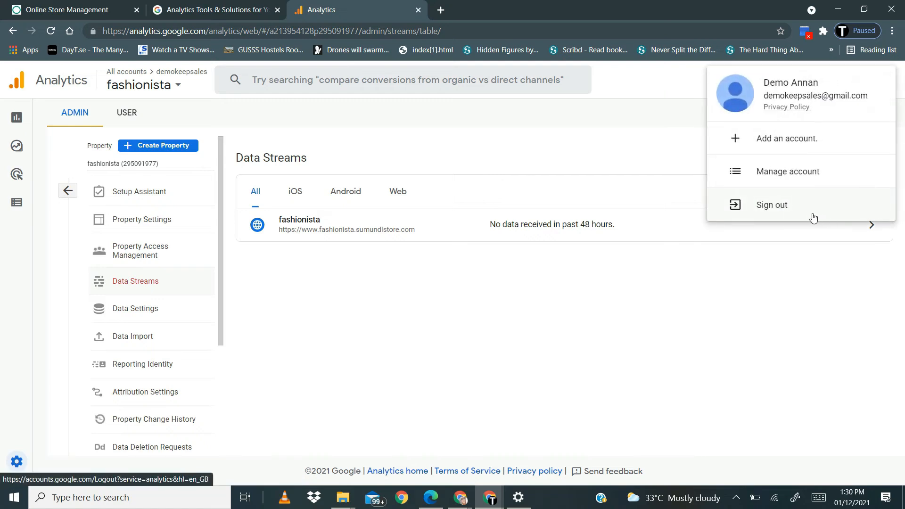
click(803, 214)
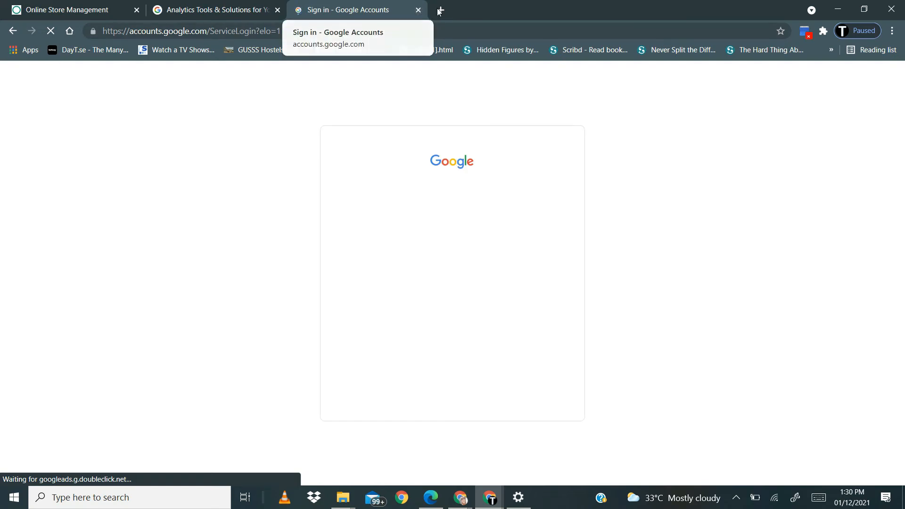
click(419, 10)
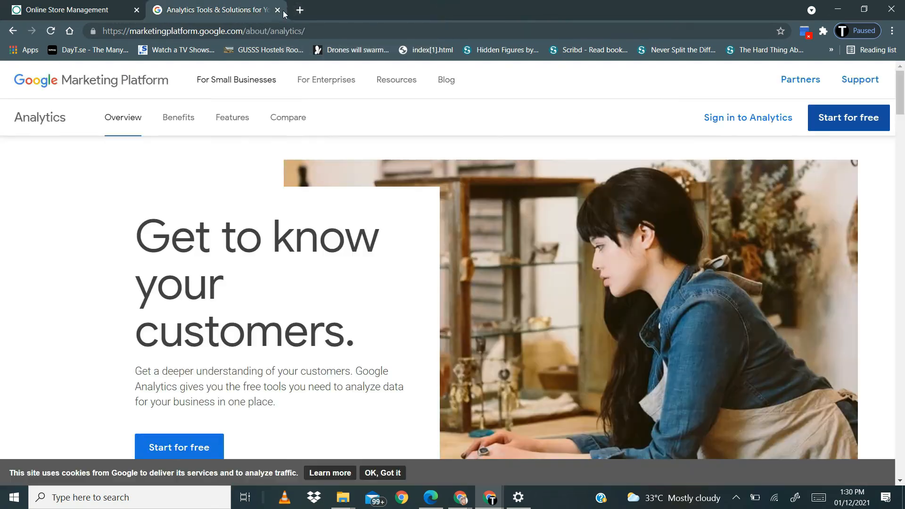
Step: Load analytics.google.com in place of the Google Marketing Platform page
click(264, 29)
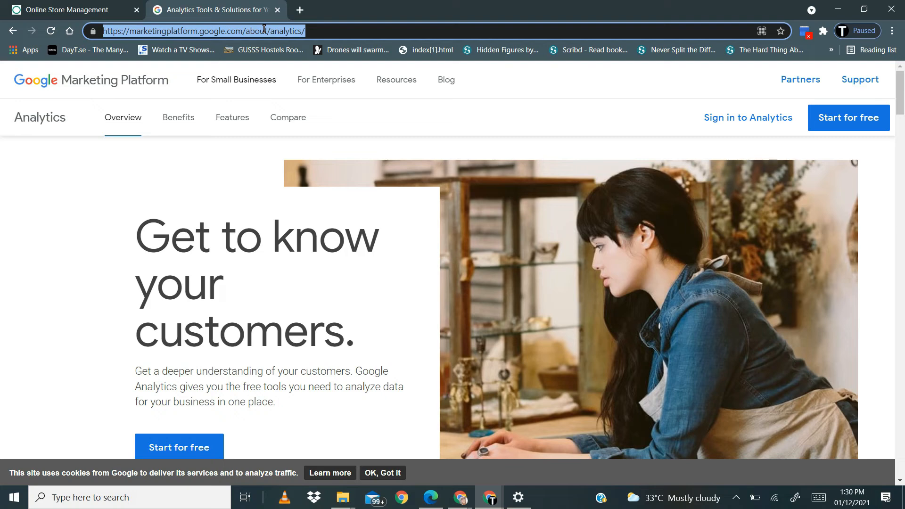
text(analytics)
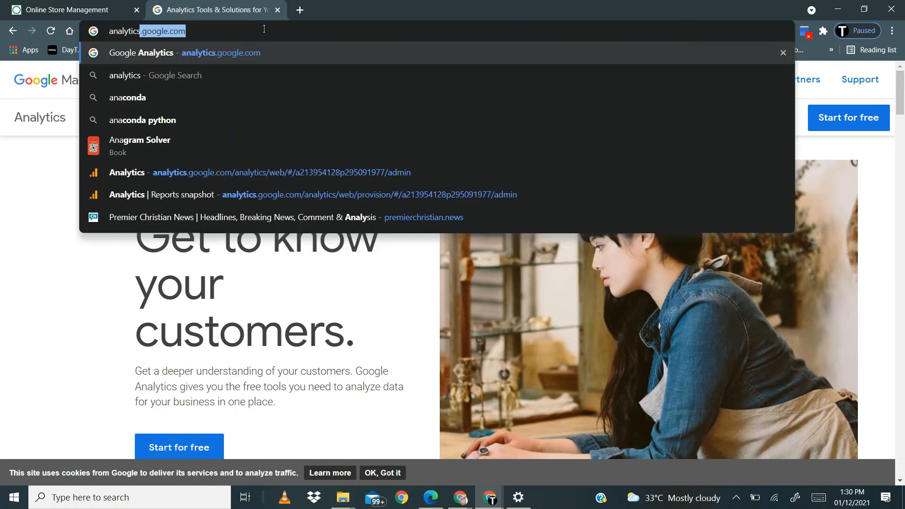
text(.google.com)
key(Return)
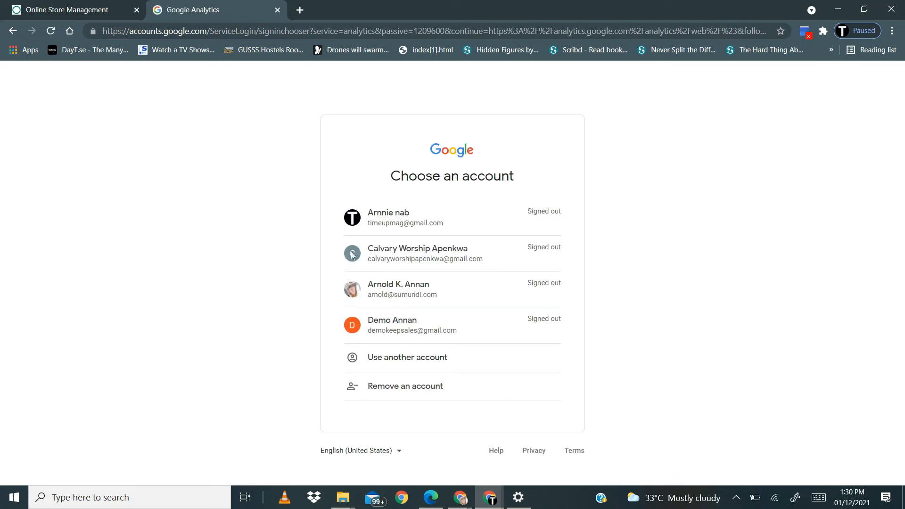
Step: Sign in to the demo Google account with the account password and accept switching to its existing Chrome profile
click(421, 327)
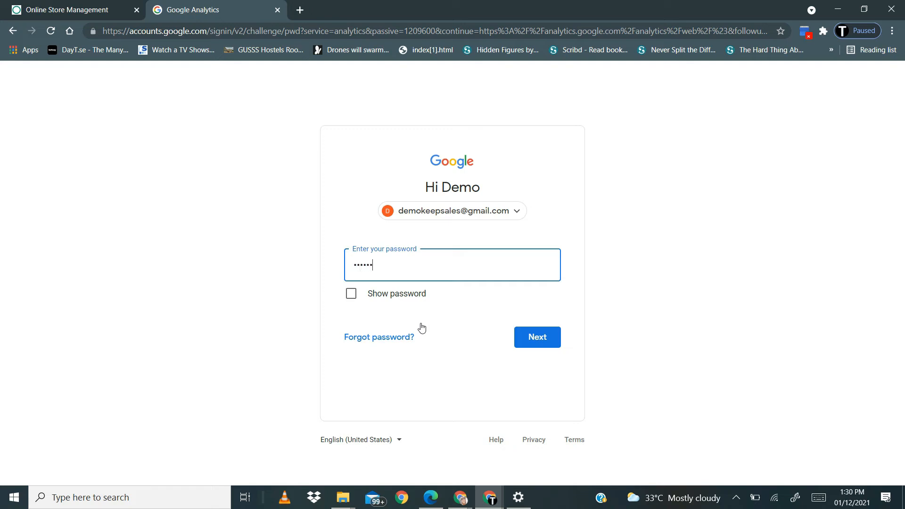
click(537, 338)
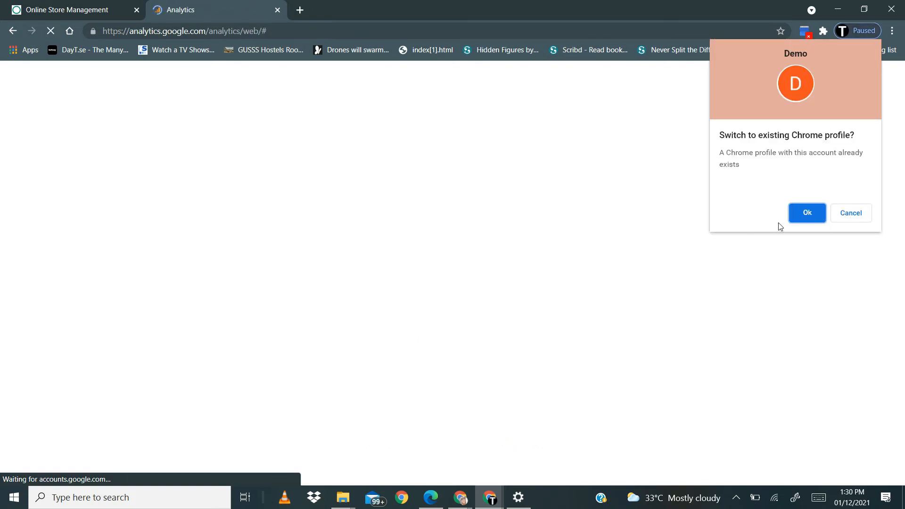
click(803, 220)
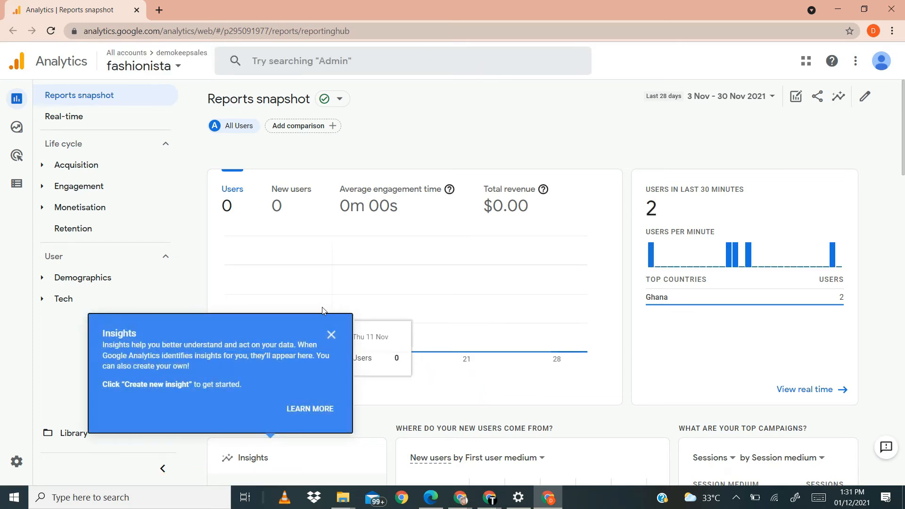
Step: Dismiss the Insights hint and examine the fashionista property's Reports snapshot, including users in the last 30 minutes
click(330, 336)
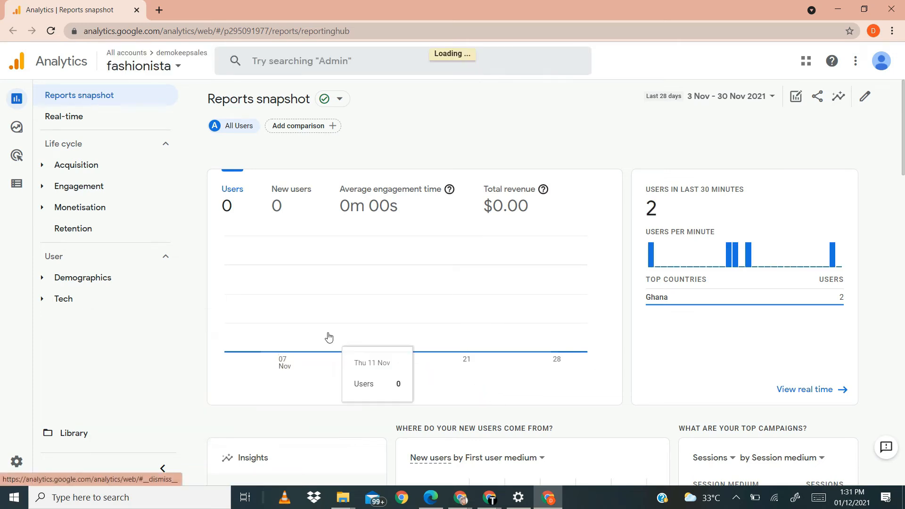
mouse_move(18, 108)
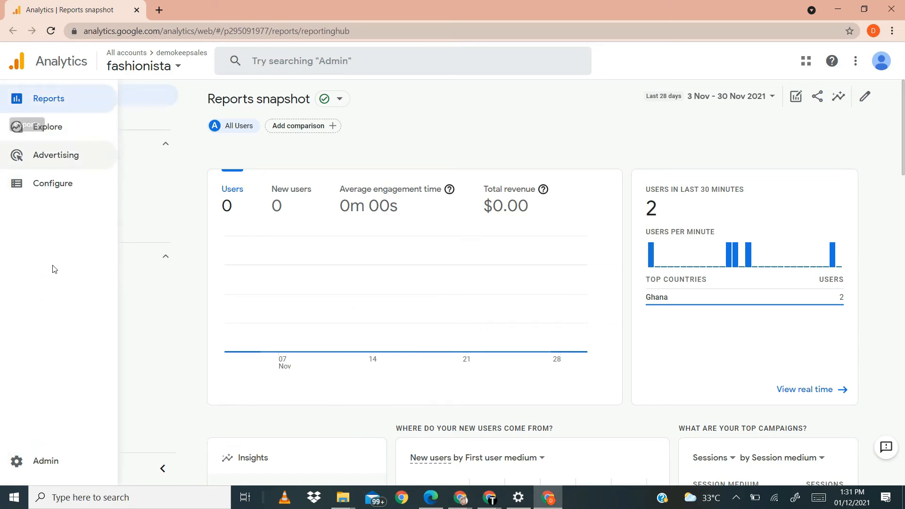
click(63, 108)
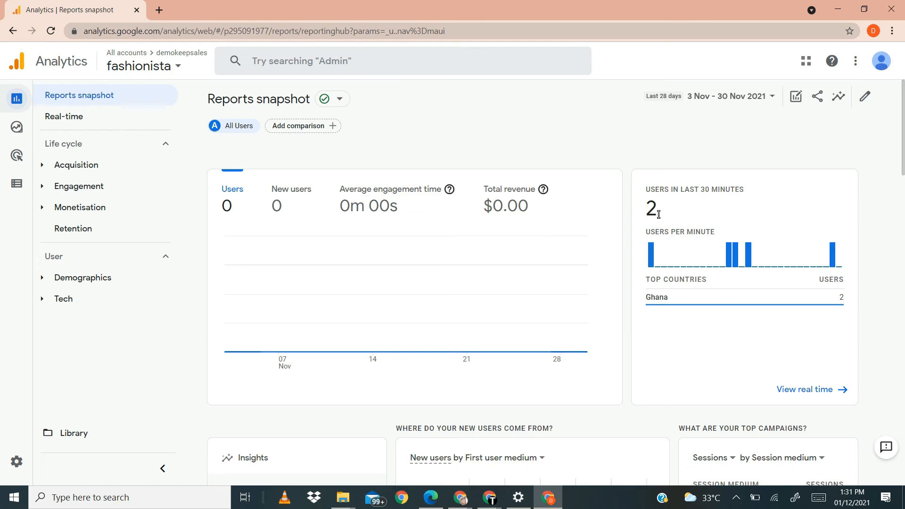
scroll(421, 347, down, 3)
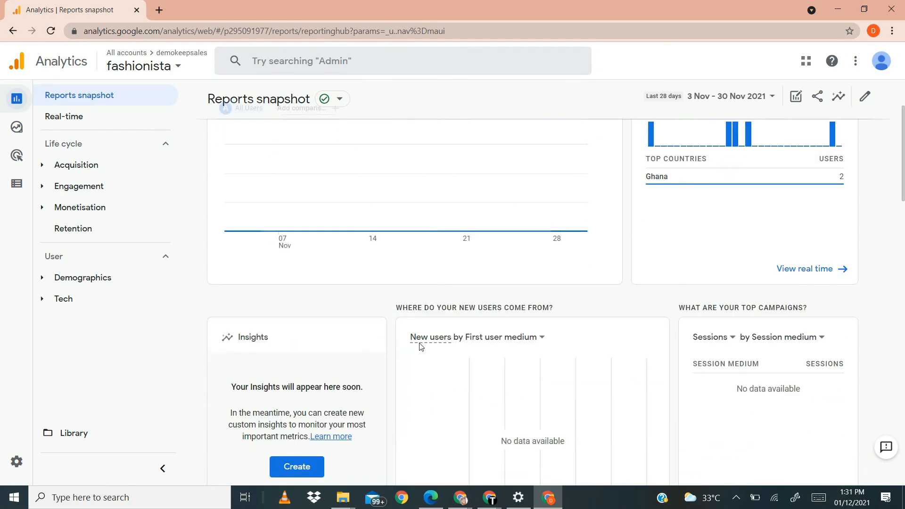
scroll(420, 347, up, 3)
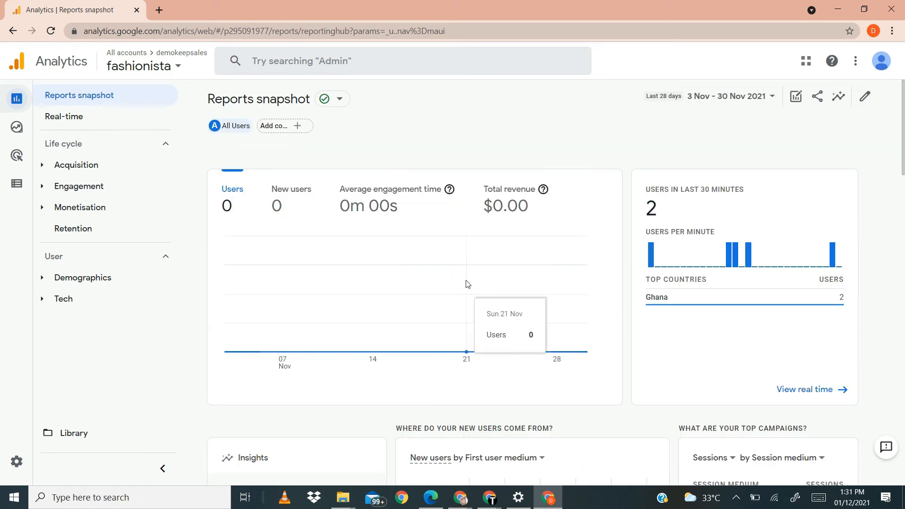
Step: Open a new Incognito window and visit the store at fashionista.sumundistore.com
click(893, 31)
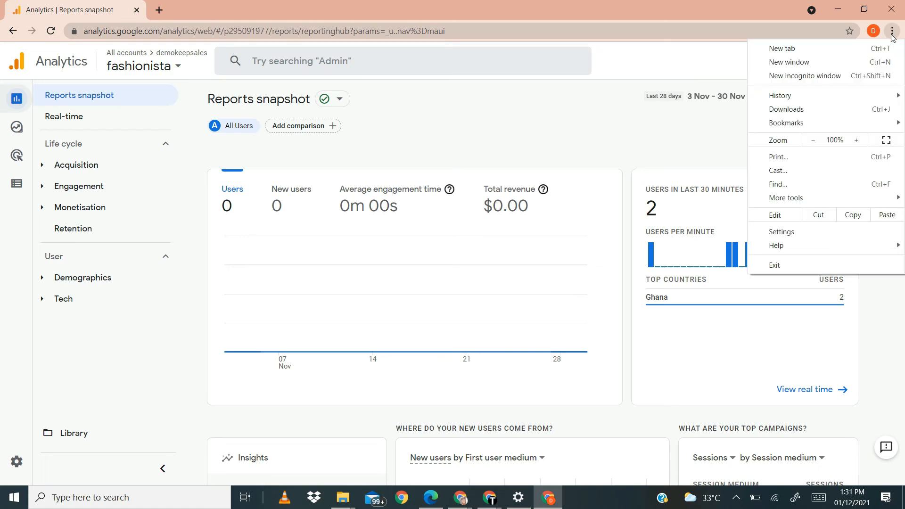
click(818, 76)
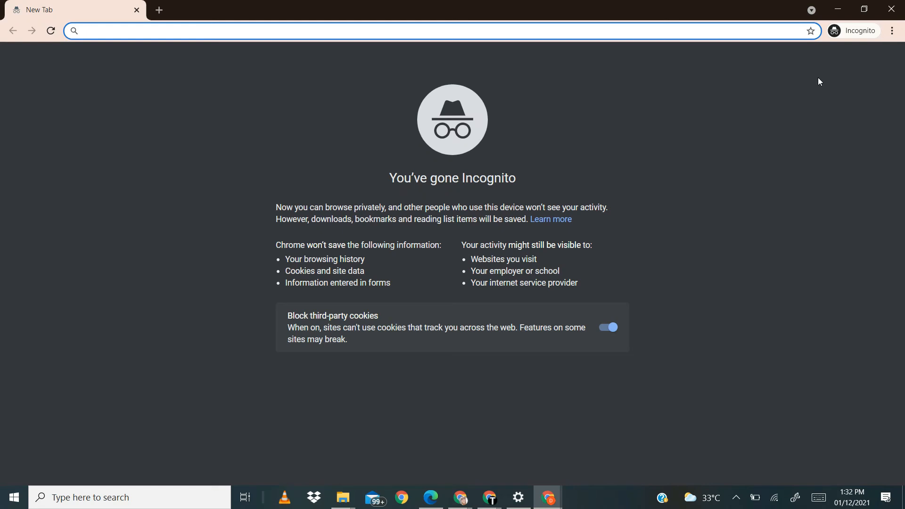
text(fashionis)
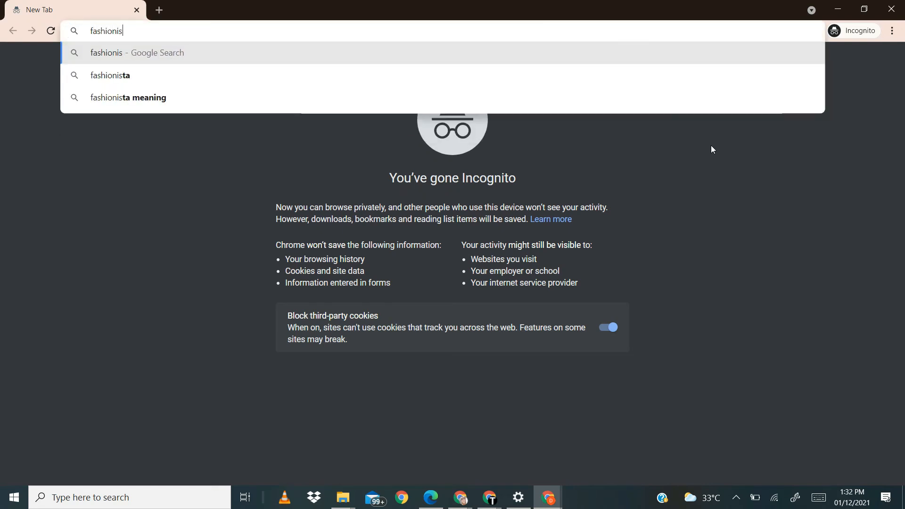
key(BackSpace)
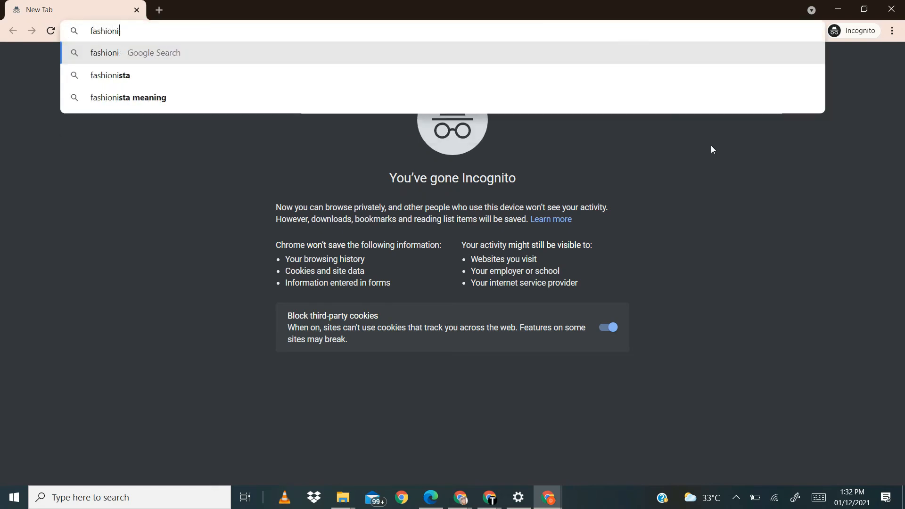
text(sta.sumundist)
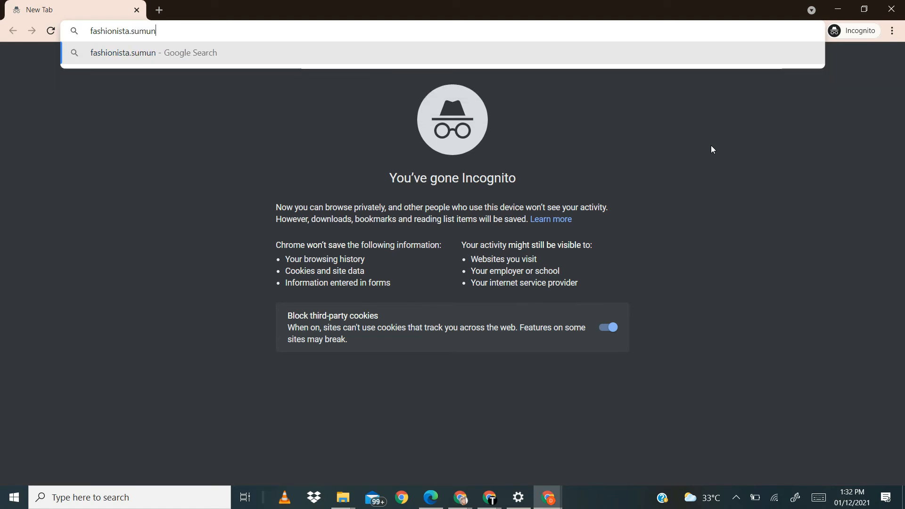
text(ore.com)
key(Return)
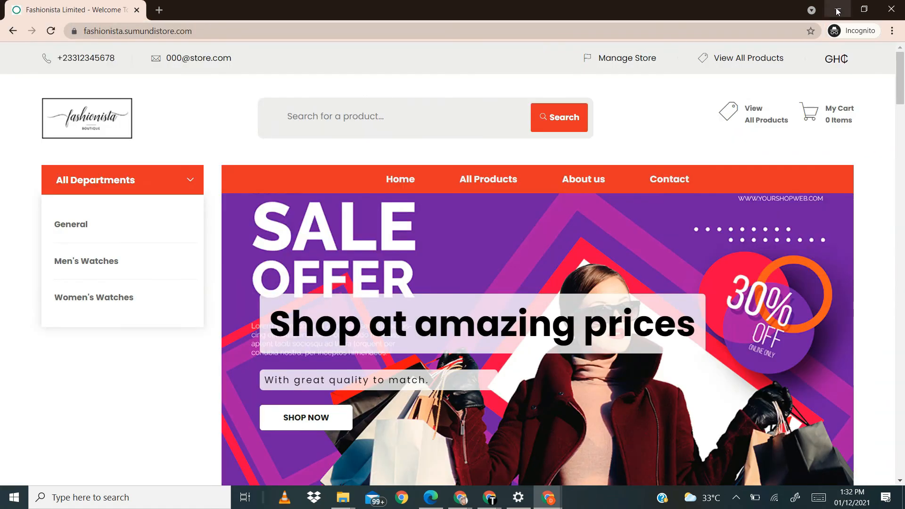
Step: Return from the Incognito store window to Analytics and review the user figures in the Reports snapshot
click(838, 10)
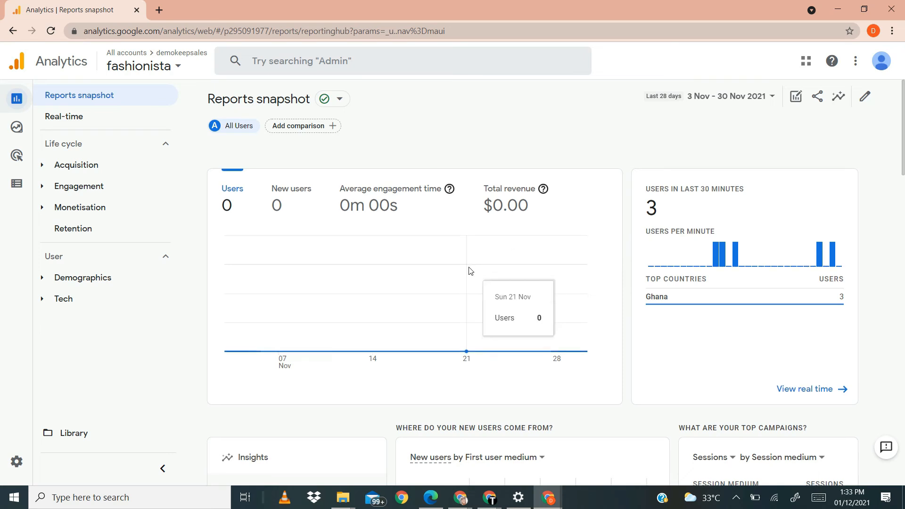
scroll(470, 270, down, 2)
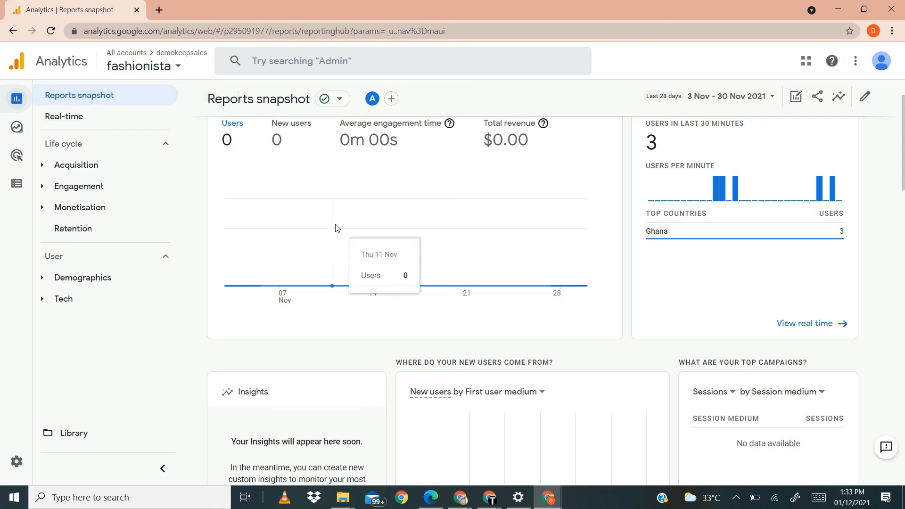
scroll(337, 227, up, 2)
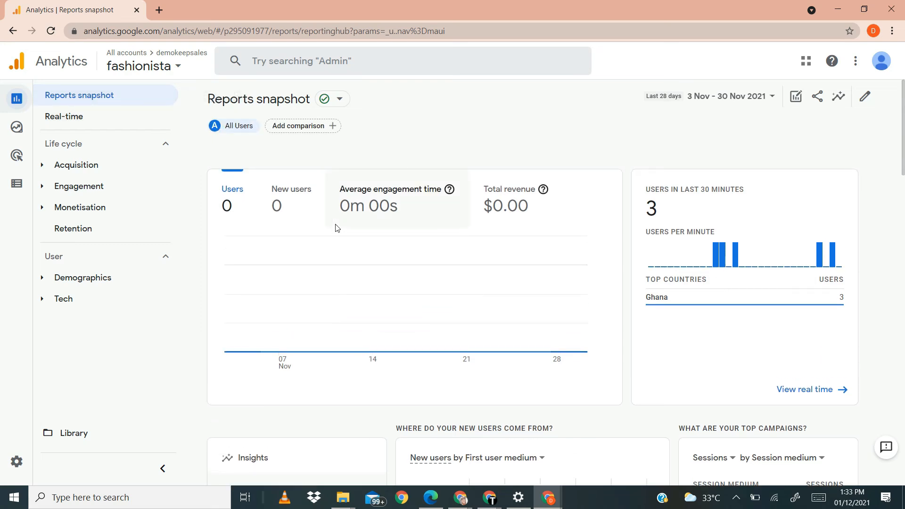
Step: Open the Real-time report and examine users per minute, device category and the user marker at Accra on the map
click(77, 121)
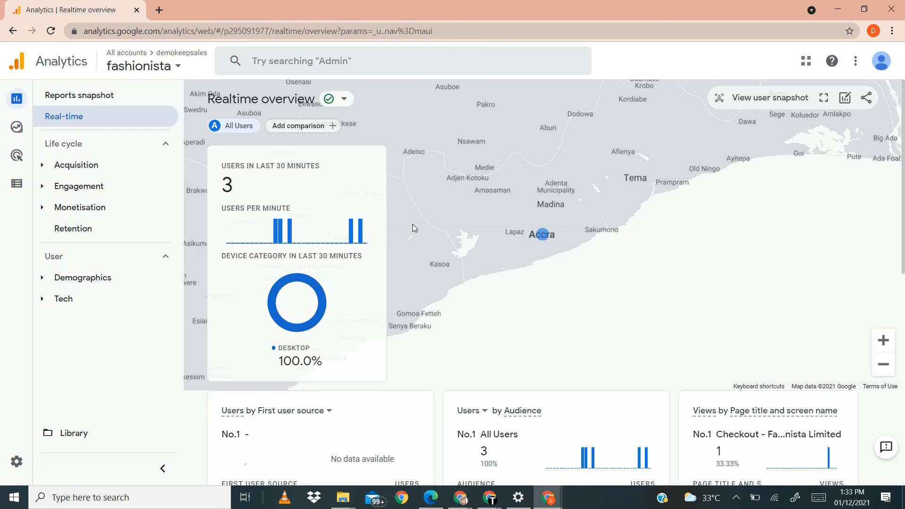
mouse_move(264, 234)
mouse_move(539, 246)
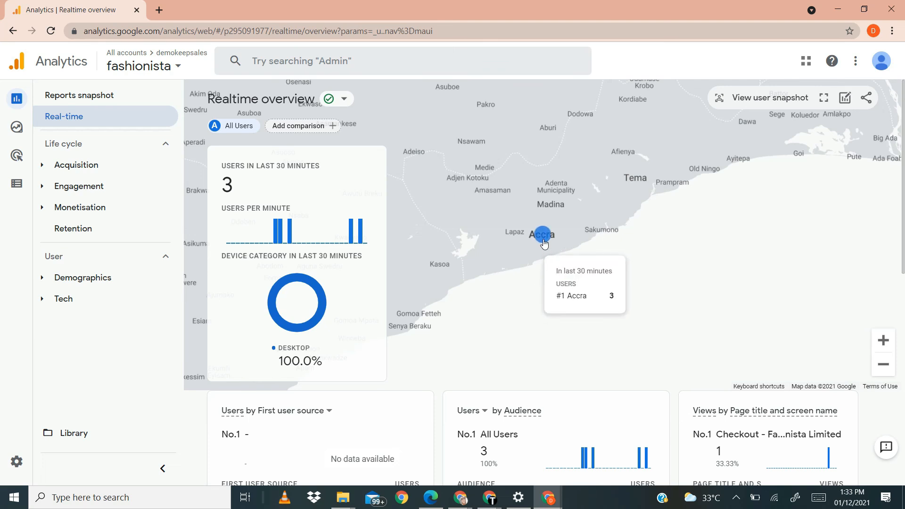
Step: Examine the real-time cards for users by first user source, users by audience, and views by page title and screen name
scroll(495, 319, down, 3)
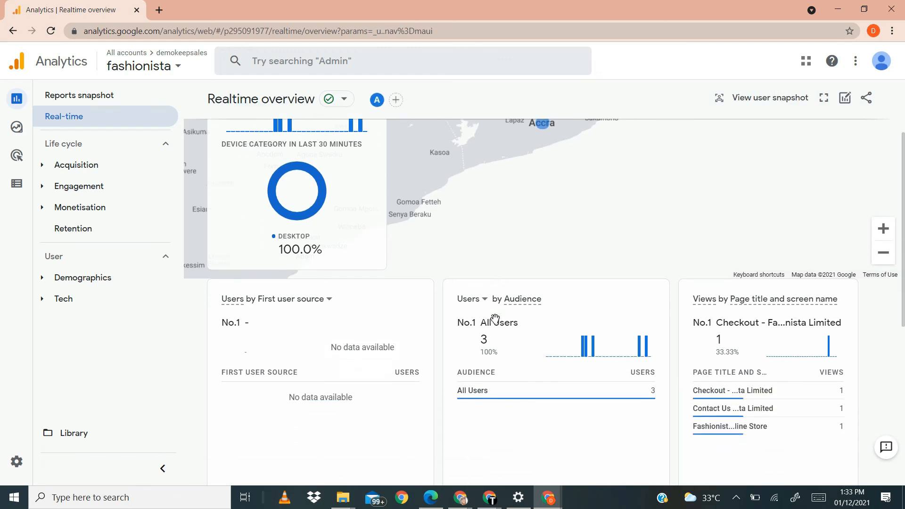
scroll(495, 319, down, 2)
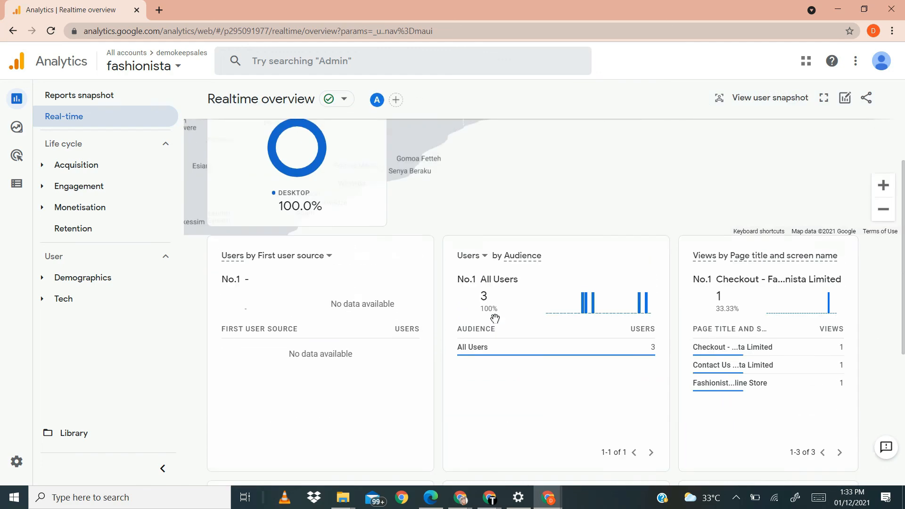
scroll(495, 319, up, 3)
scroll(495, 319, down, 3)
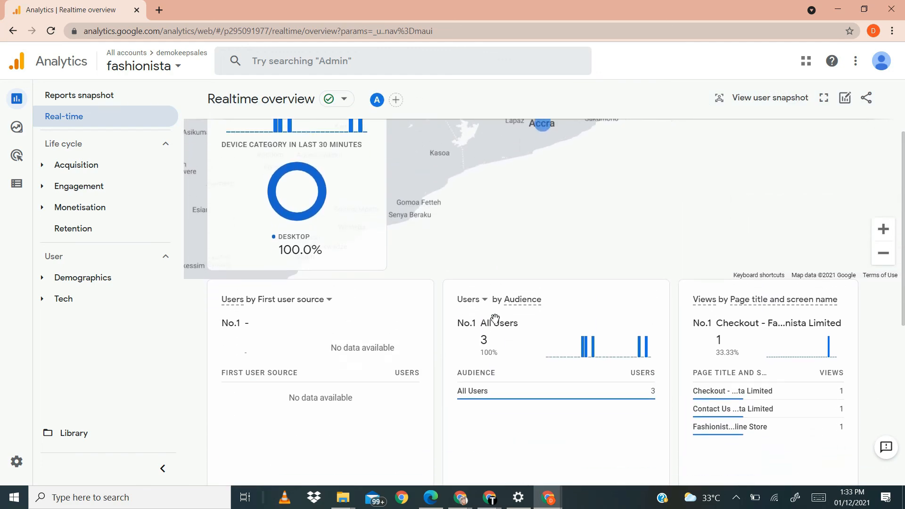
scroll(495, 319, down, 1)
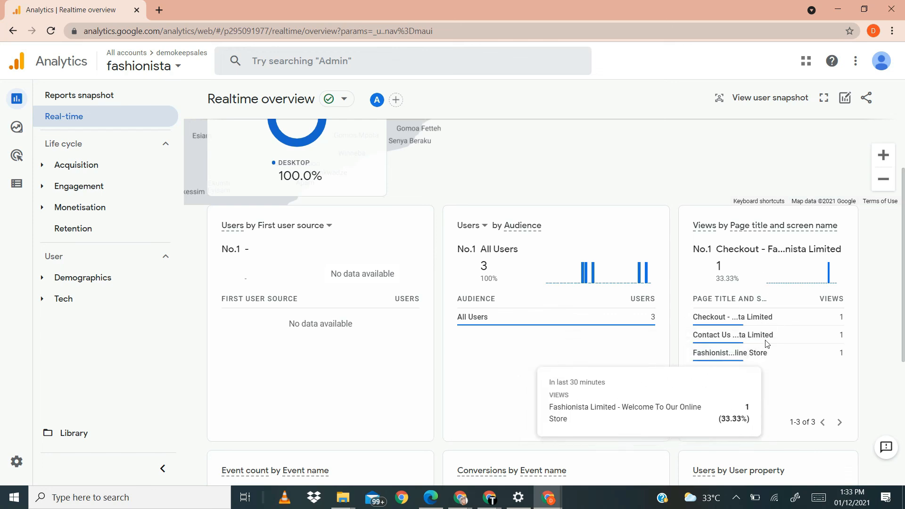
scroll(599, 321, down, 2)
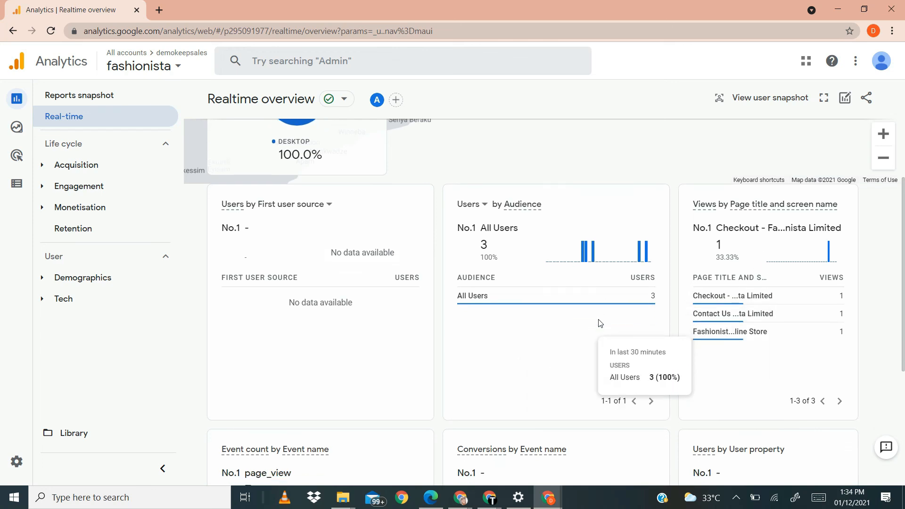
Step: Examine the real-time cards for event count by event name, conversions and user properties, and return to the map overview
scroll(601, 323, down, 3)
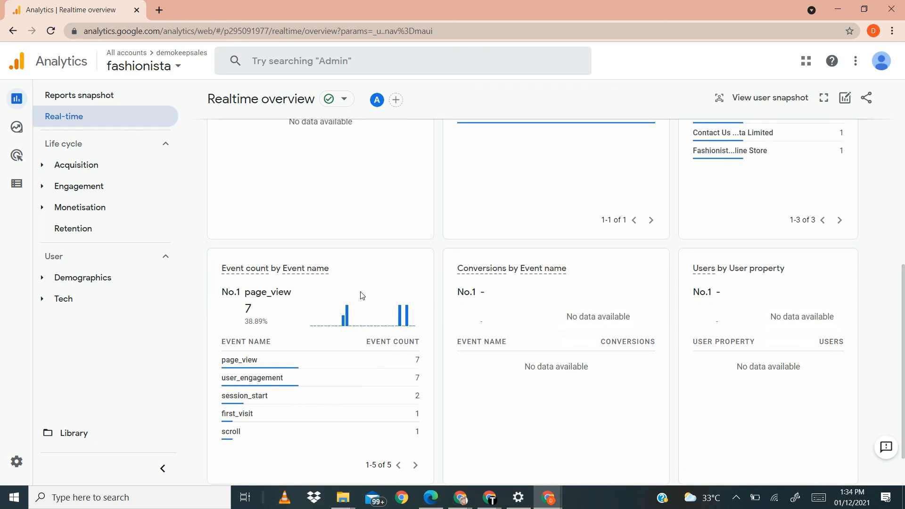
mouse_move(282, 361)
scroll(283, 361, down, 2)
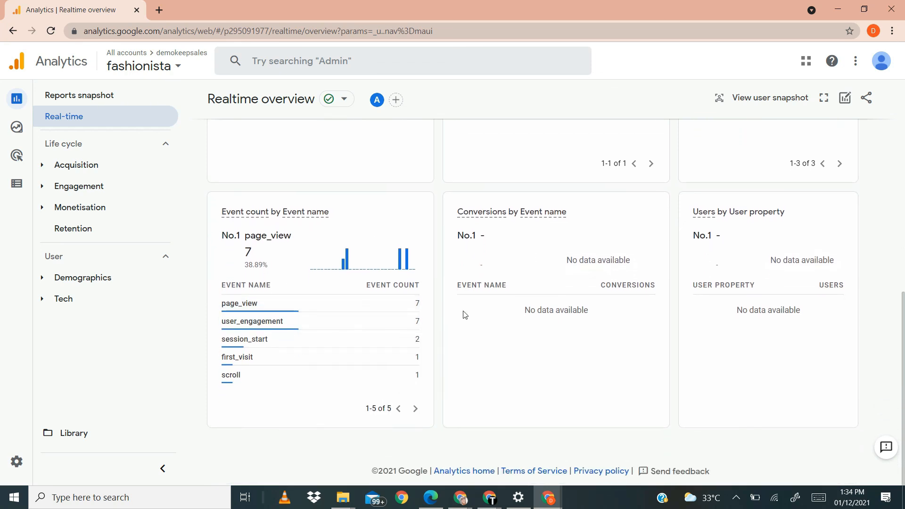
scroll(657, 313, up, 8)
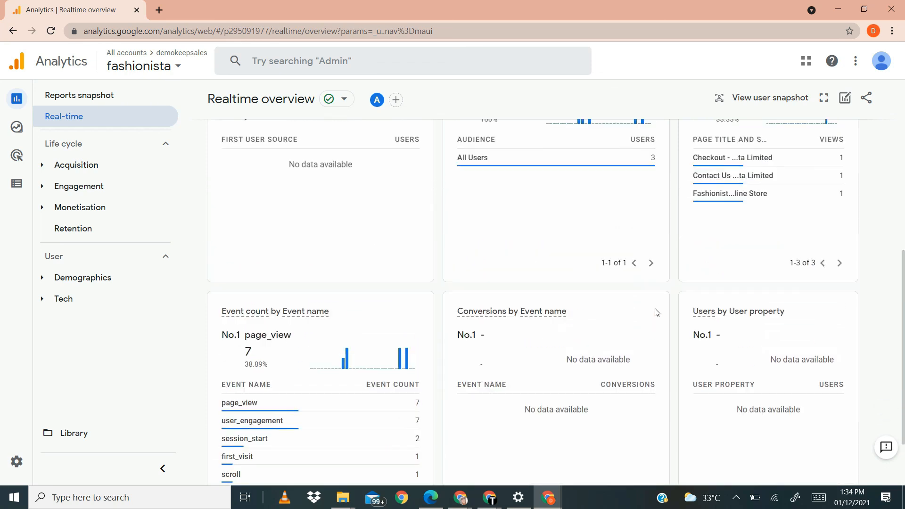
scroll(656, 312, up, 3)
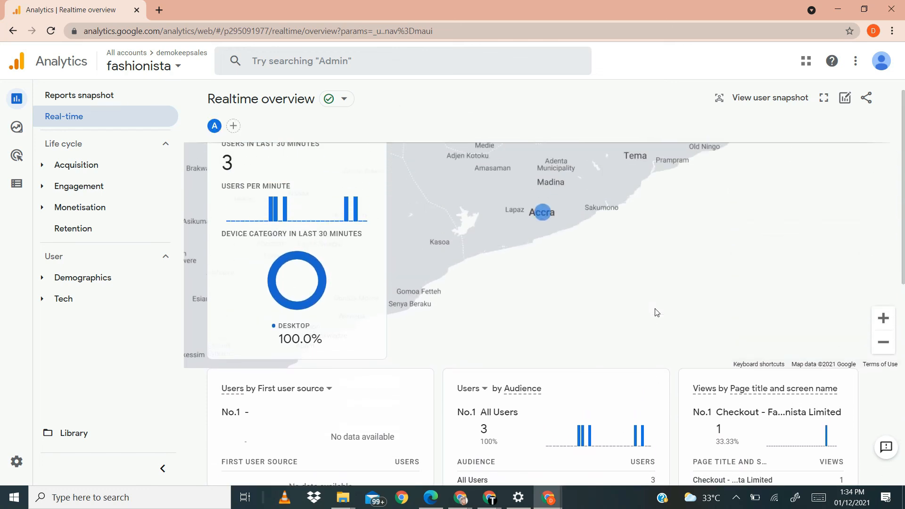